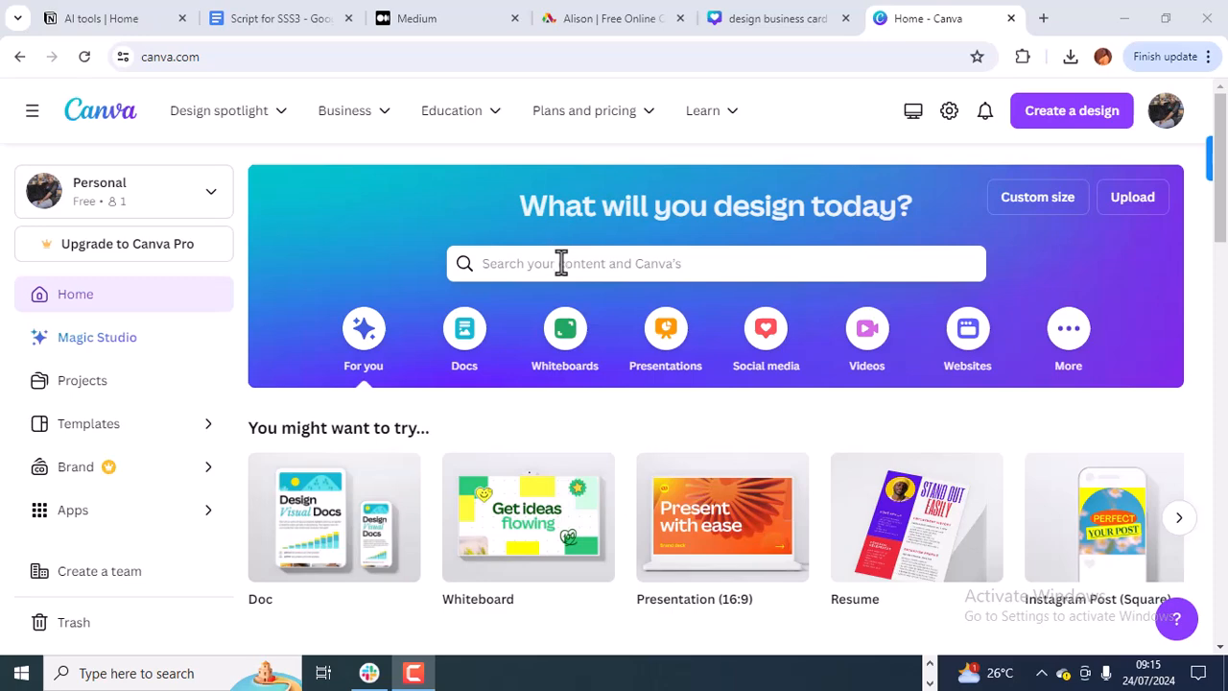
{"action": "left_click", "coordinate": [560, 264]}
{"action": "type", "text": "bu"}
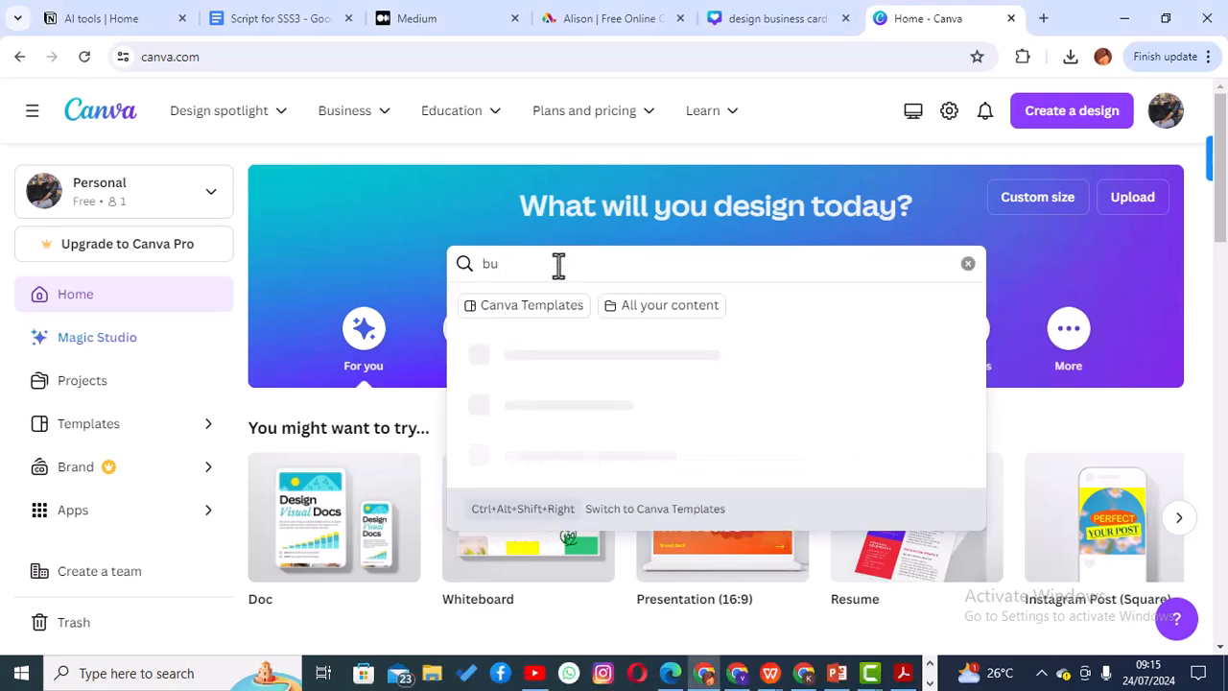
{"action": "key", "text": "BackSpace"}
{"action": "key", "text": "BackSpace"}
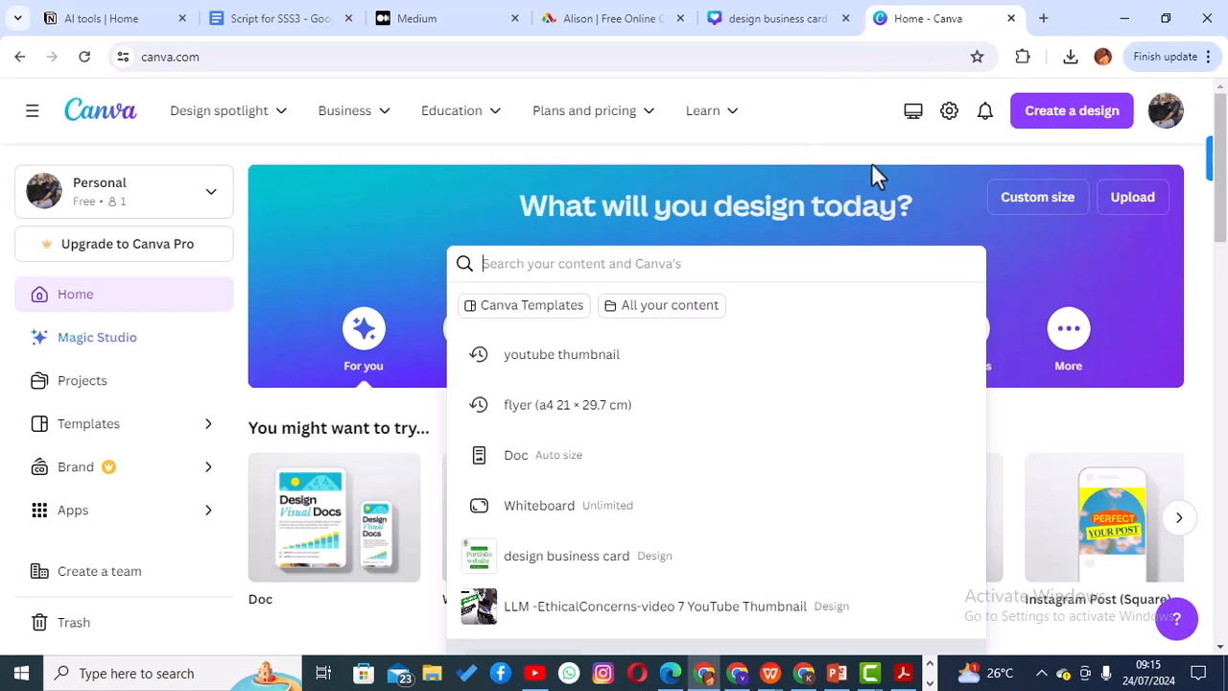
{"action": "left_click", "coordinate": [1074, 120]}
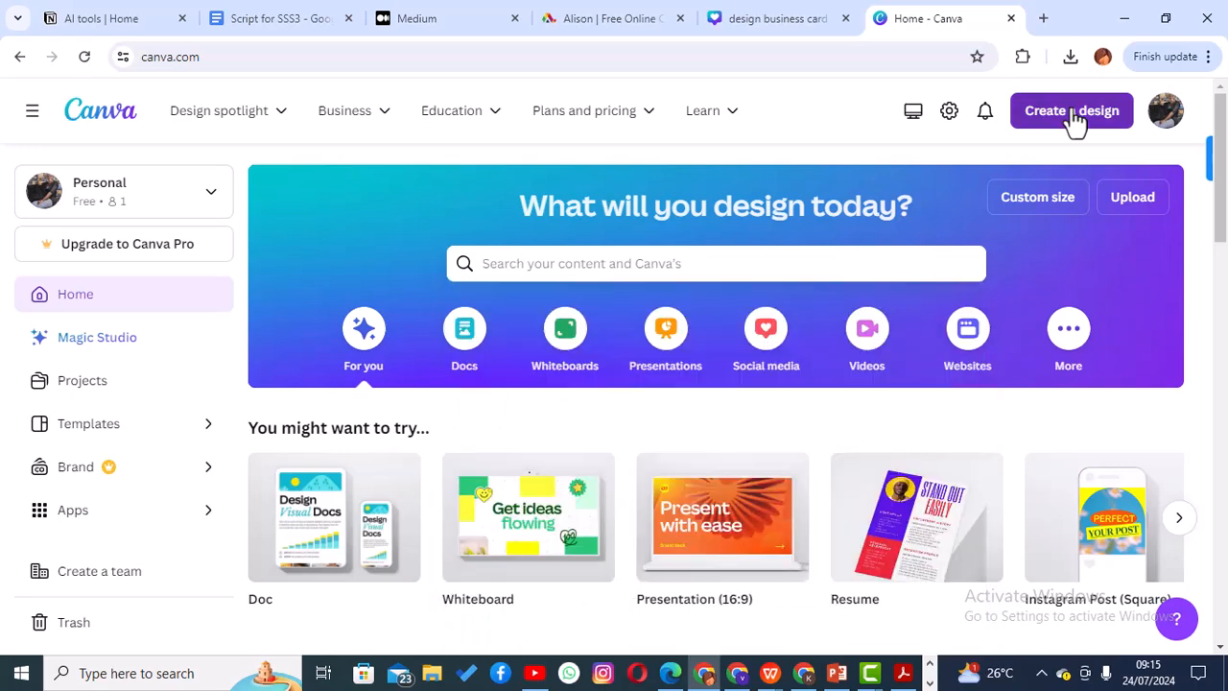
{"action": "left_click", "coordinate": [1072, 117]}
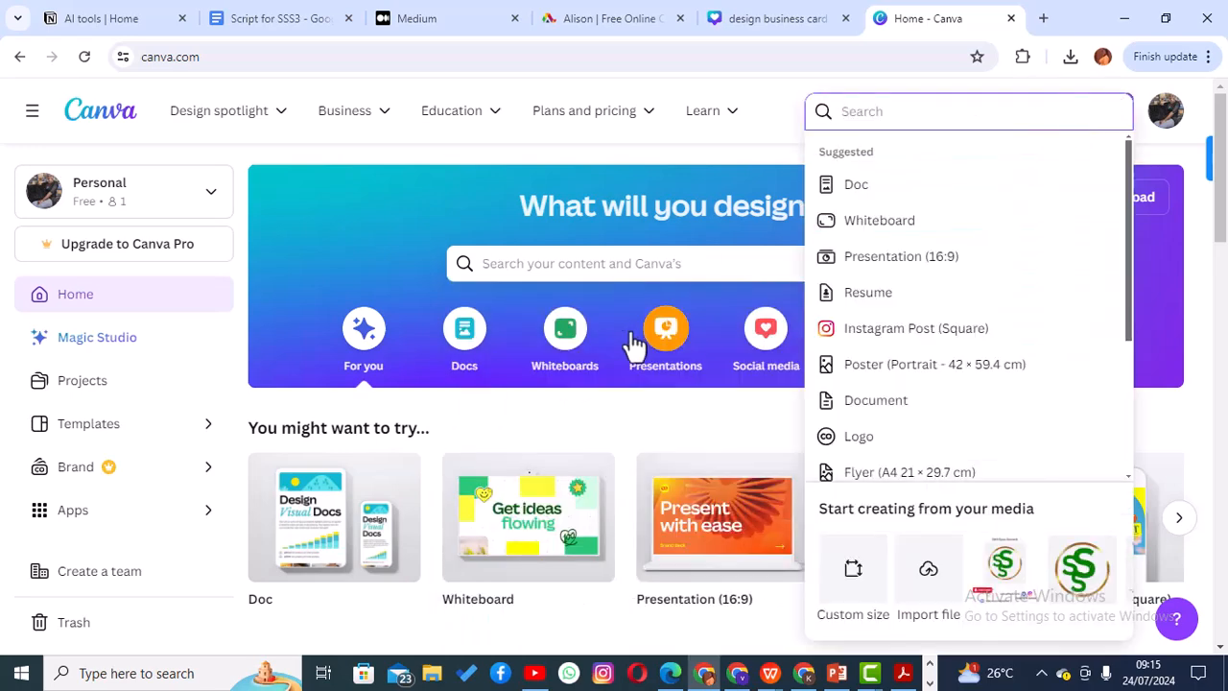
Search for "business card" from the home page, limited to all your own content.
{"action": "left_click", "coordinate": [562, 263]}
{"action": "type", "text": "bui"}
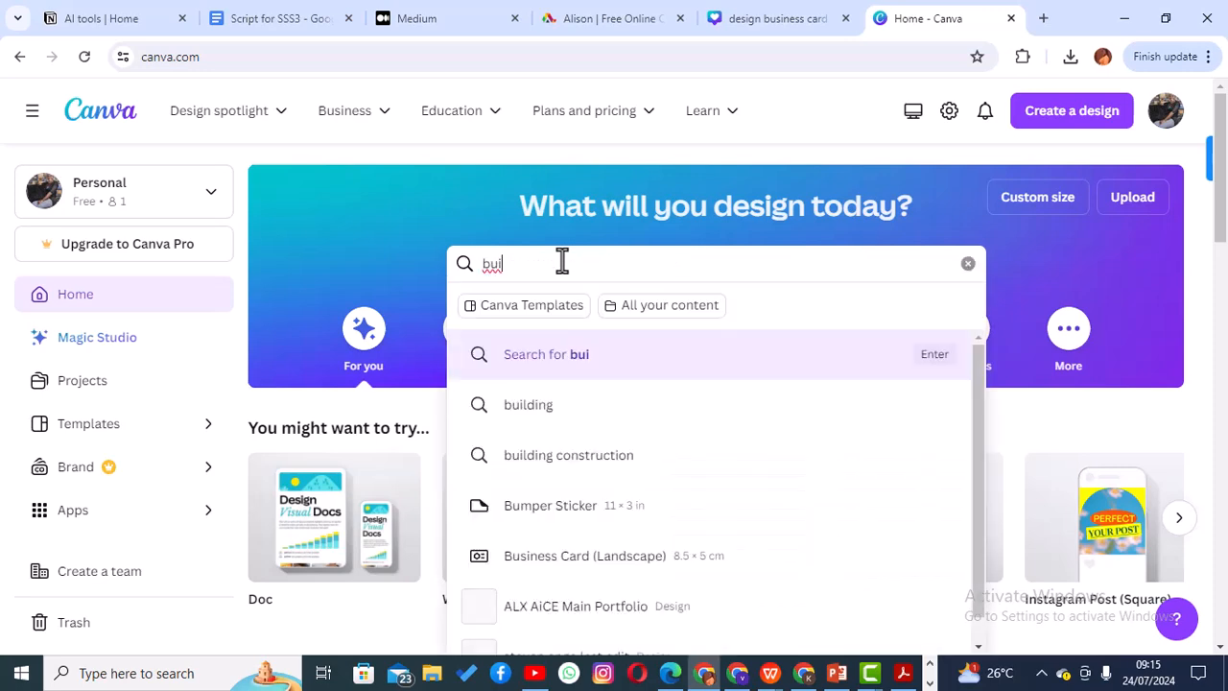
{"action": "key", "text": "BackSpace"}
{"action": "type", "text": "siness v"}
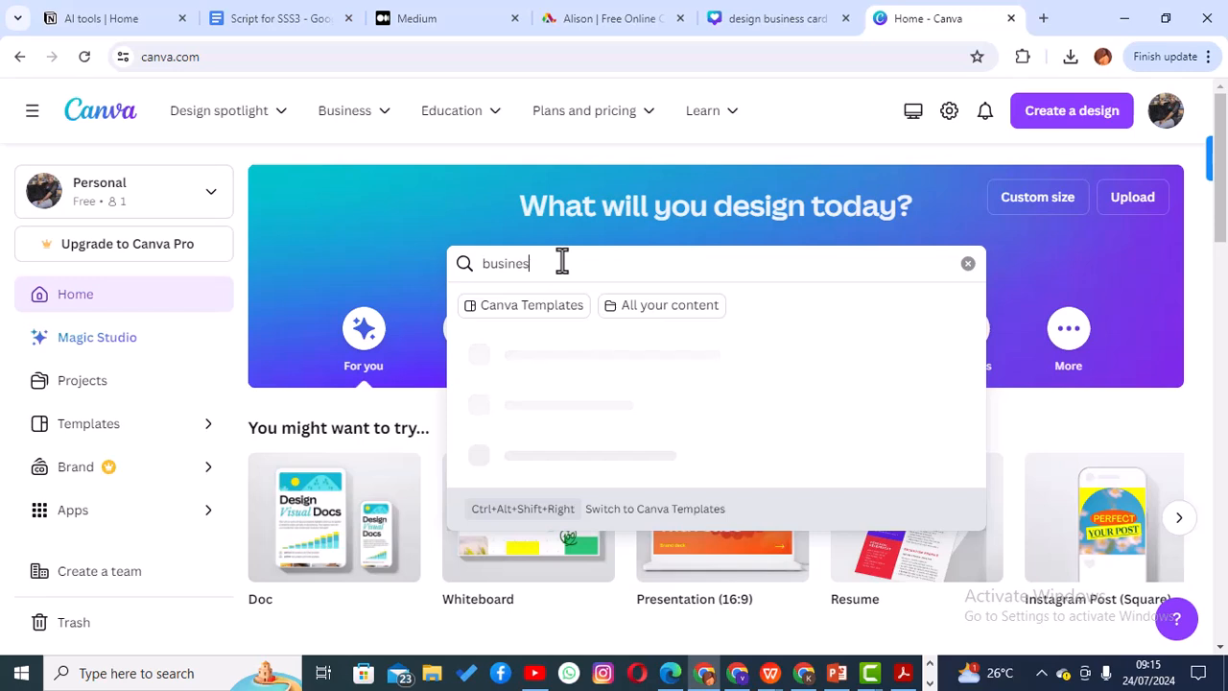
{"action": "type", "text": "card"}
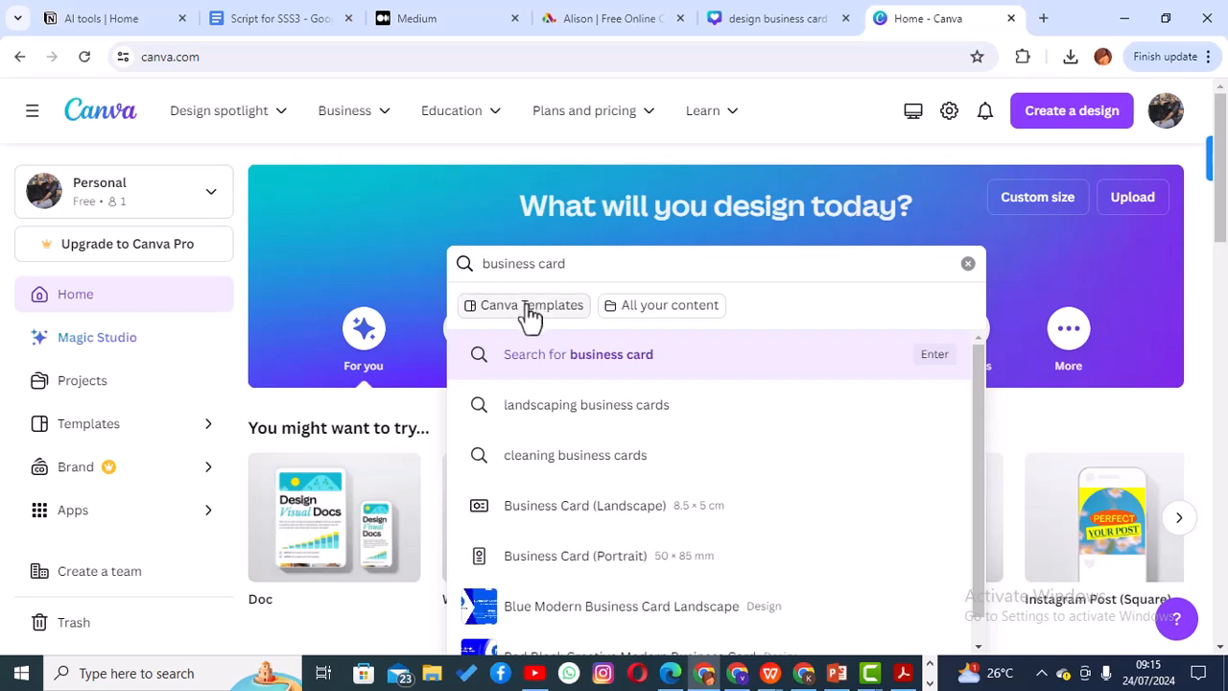
{"action": "left_click", "coordinate": [679, 322]}
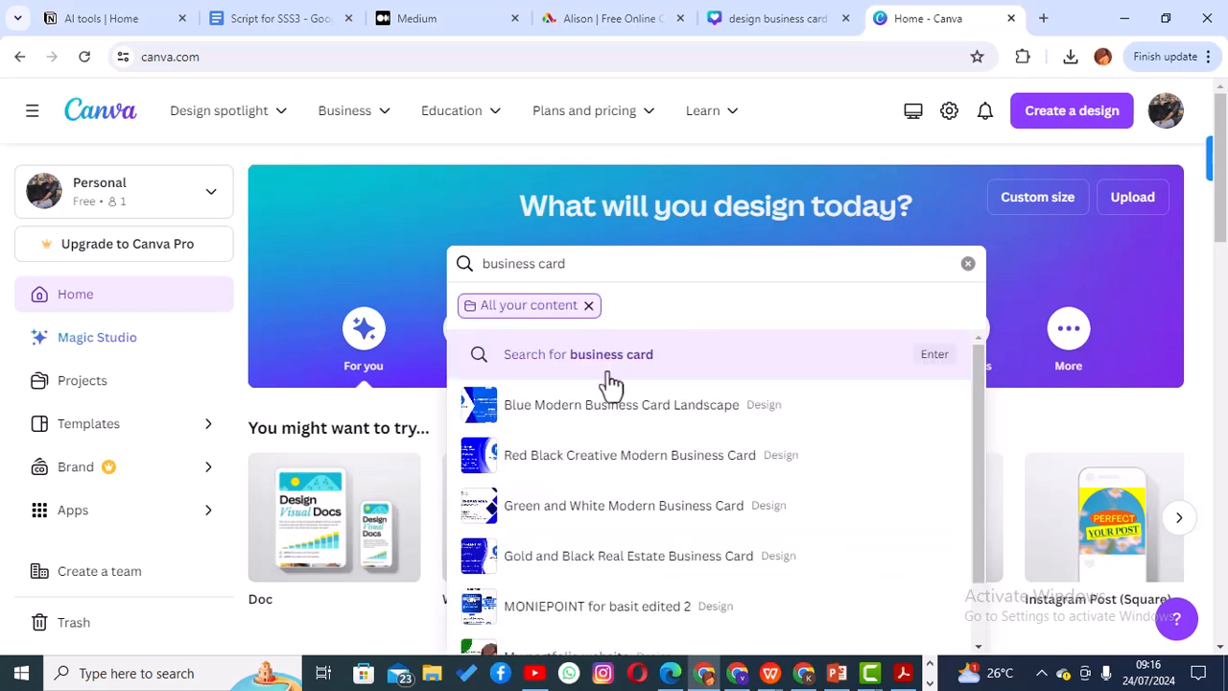
Open the existing "Blue Modern Business Card Landscape" design and view its second page.
{"action": "left_click", "coordinate": [572, 408]}
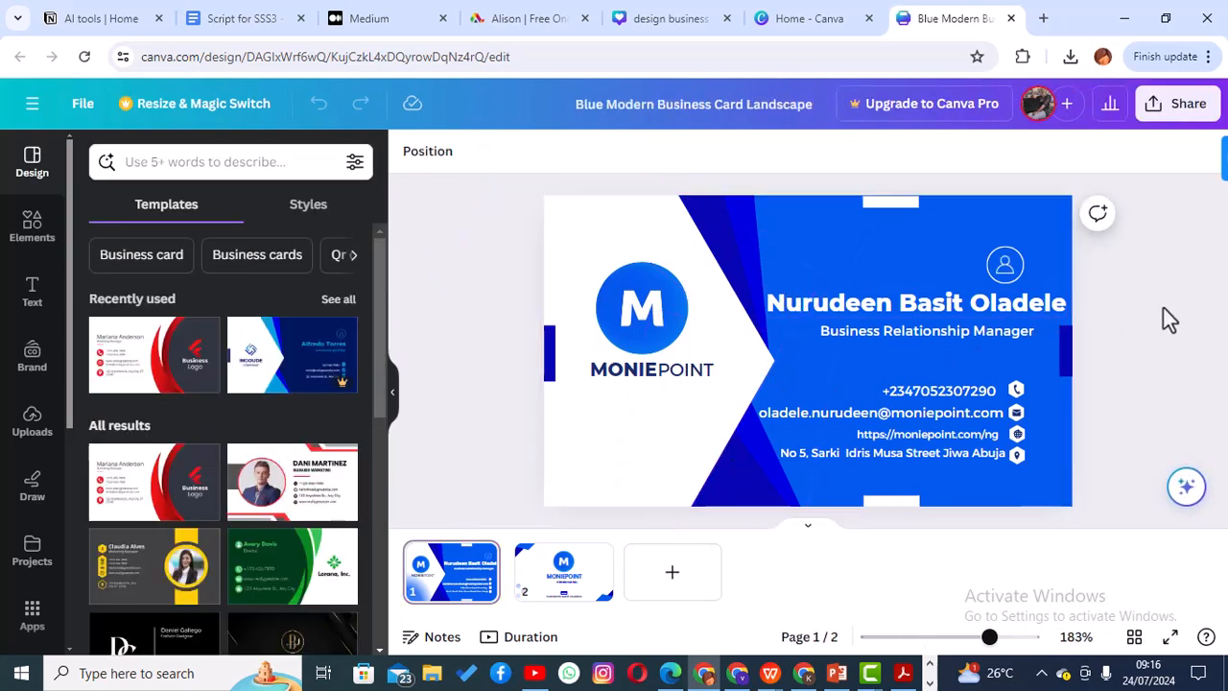
{"action": "scroll", "coordinate": [1162, 307], "scroll_direction": "down", "scroll_amount": 1}
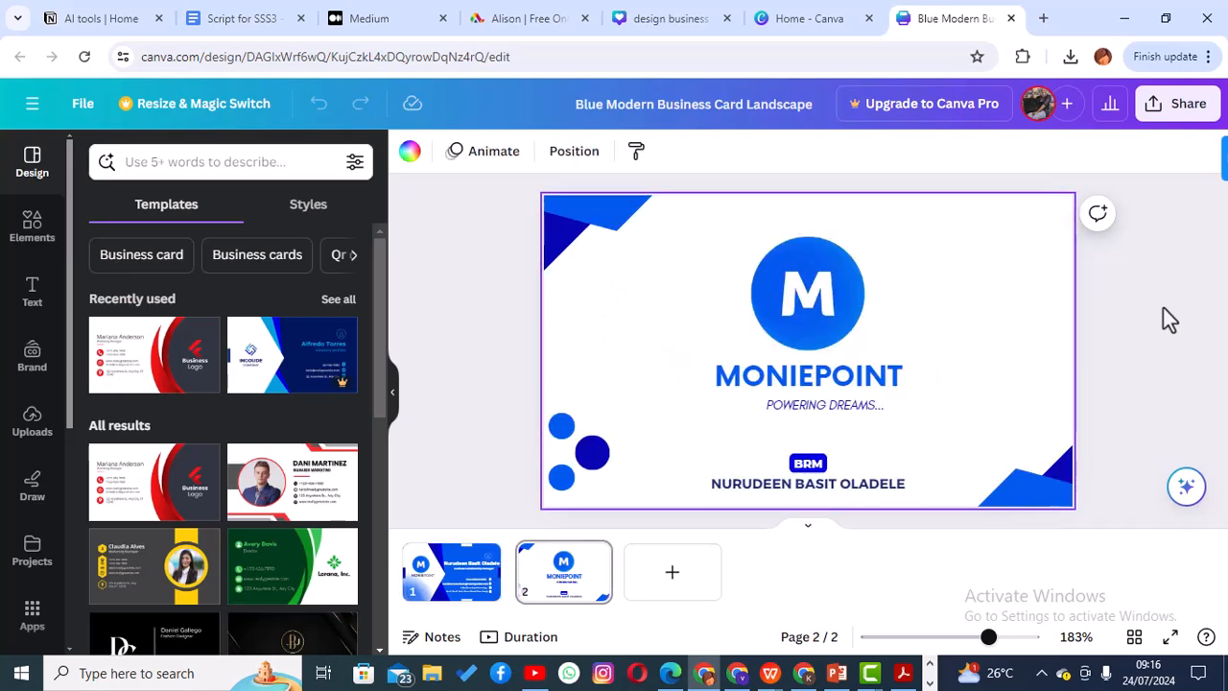
{"action": "left_click", "coordinate": [796, 21]}
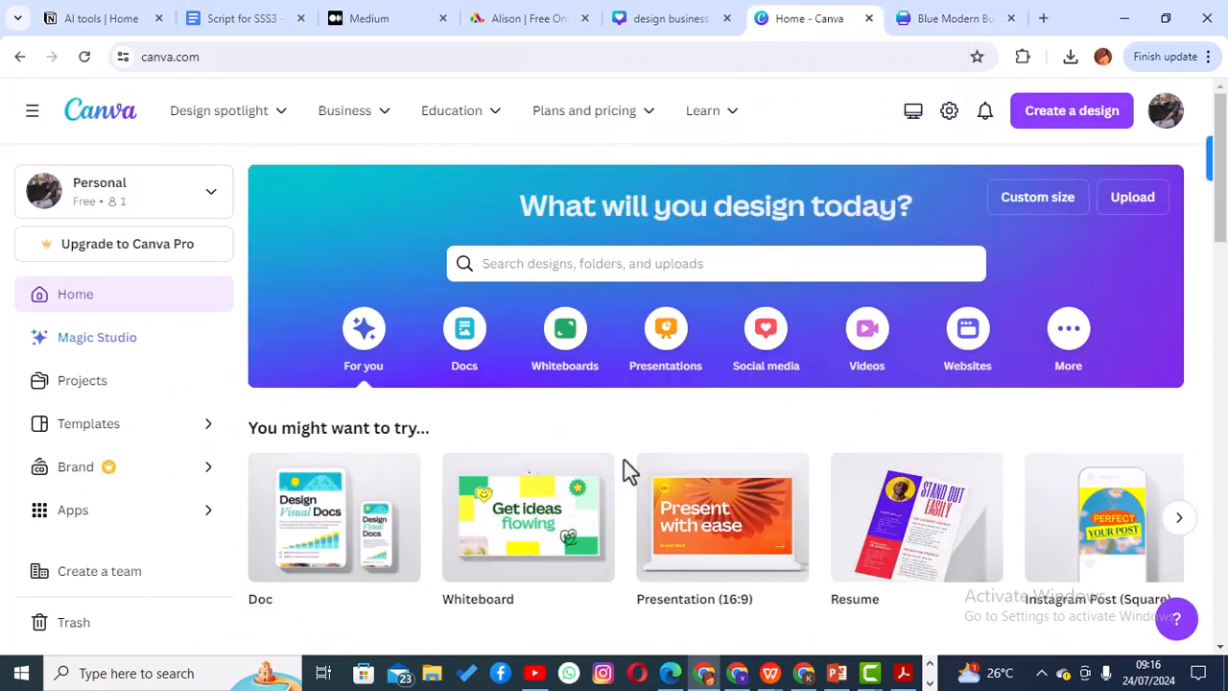
{"action": "left_click", "coordinate": [921, 19]}
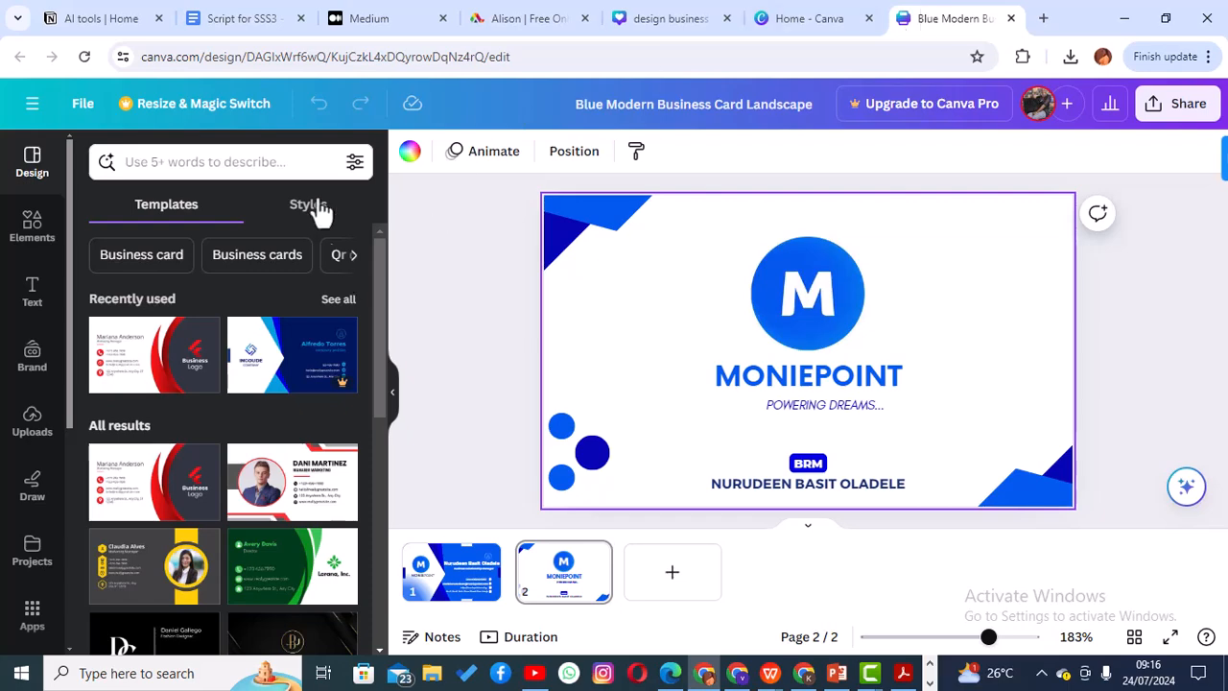
Search your own content for "business" from the home page and view page 2 of the "Red Black Creative Modern Business Card" design.
{"action": "left_click", "coordinate": [796, 26]}
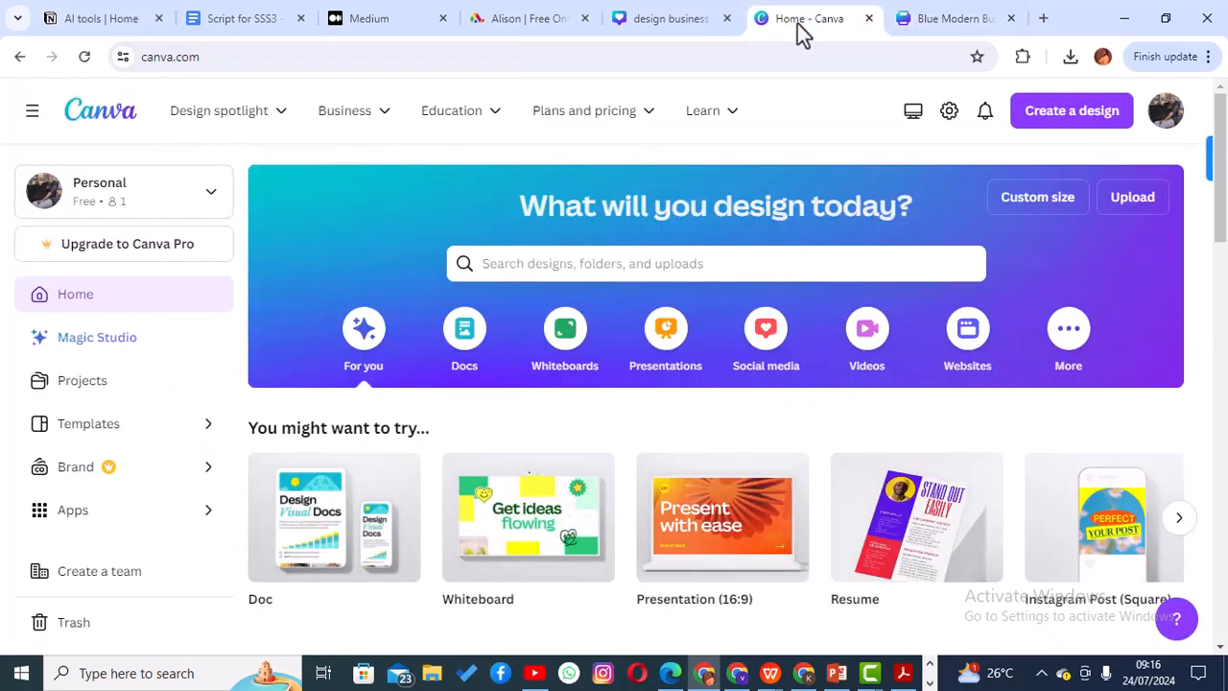
{"action": "left_click", "coordinate": [639, 259]}
{"action": "type", "text": "b"}
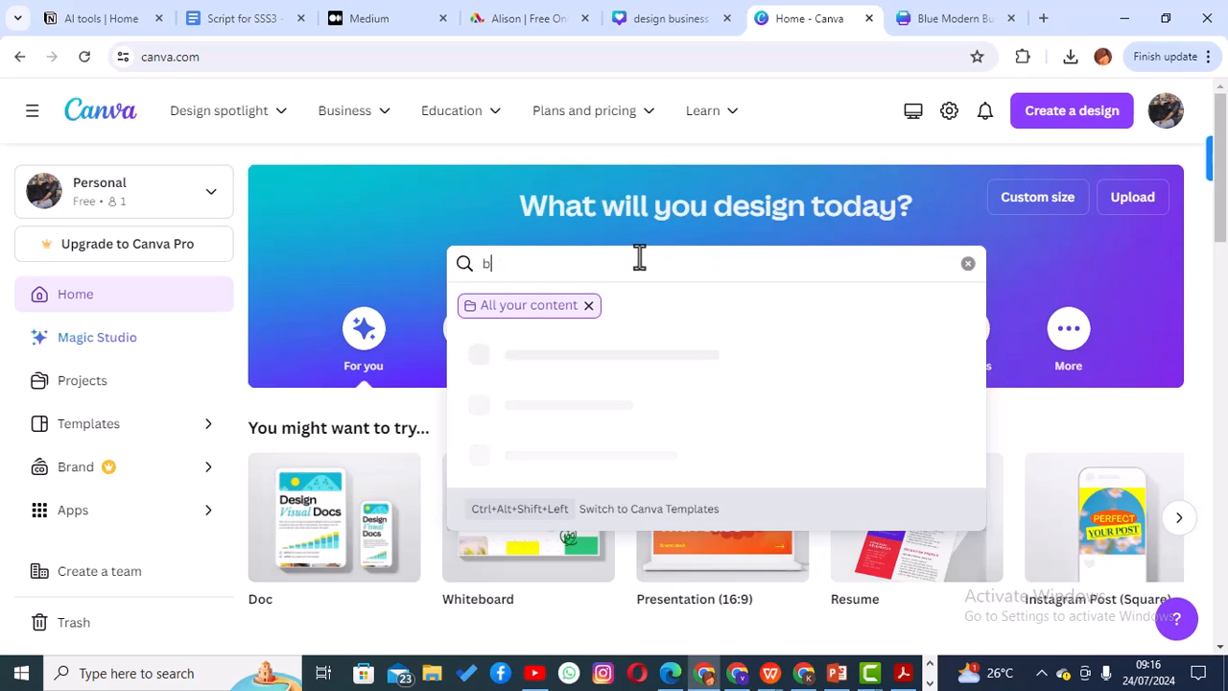
{"action": "type", "text": "udinr"}
{"action": "key", "text": "BackSpace"}
{"action": "key", "text": "BackSpace"}
{"action": "type", "text": "siness"}
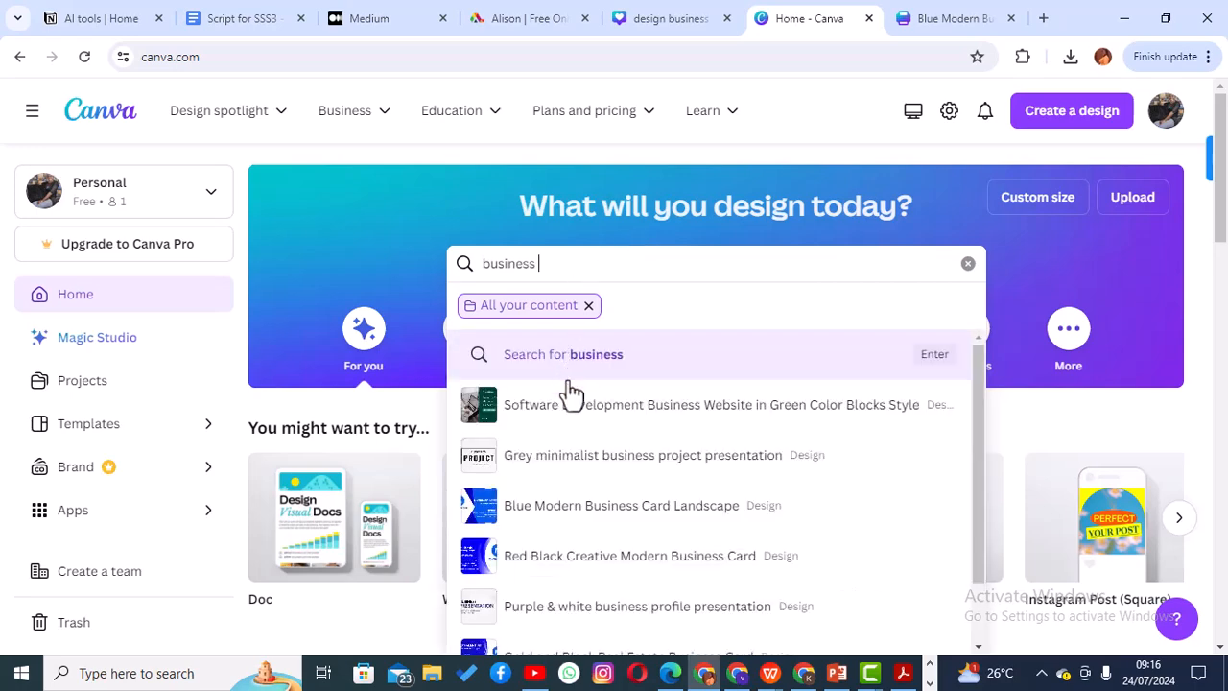
{"action": "left_click", "coordinate": [535, 576]}
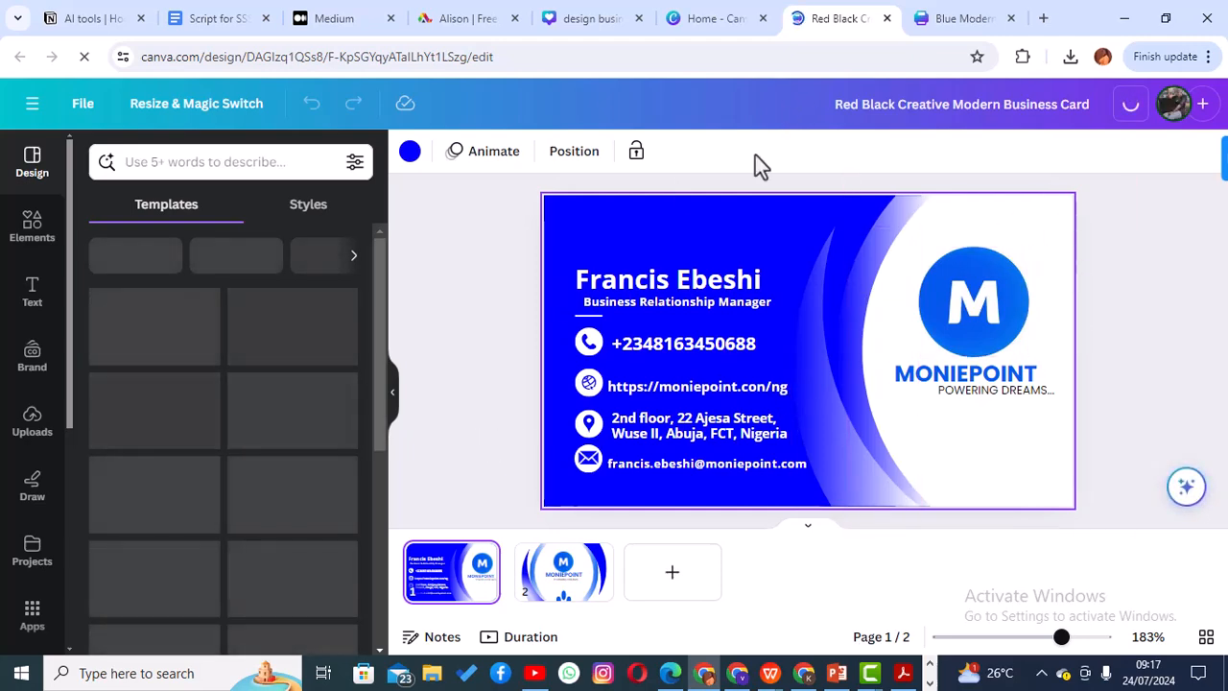
{"action": "left_click", "coordinate": [576, 587]}
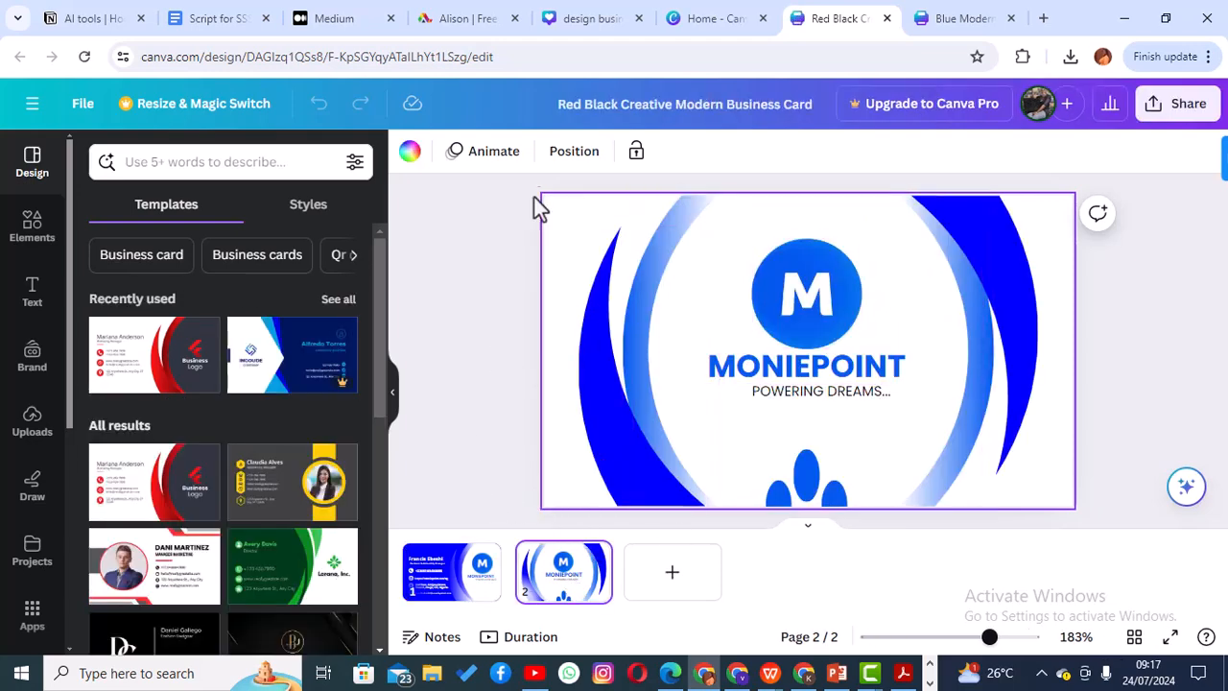
Return to the home page, search your own content for "business" and open the "Gold and Black Real Estate Business Card" design.
{"action": "left_click", "coordinate": [724, 18]}
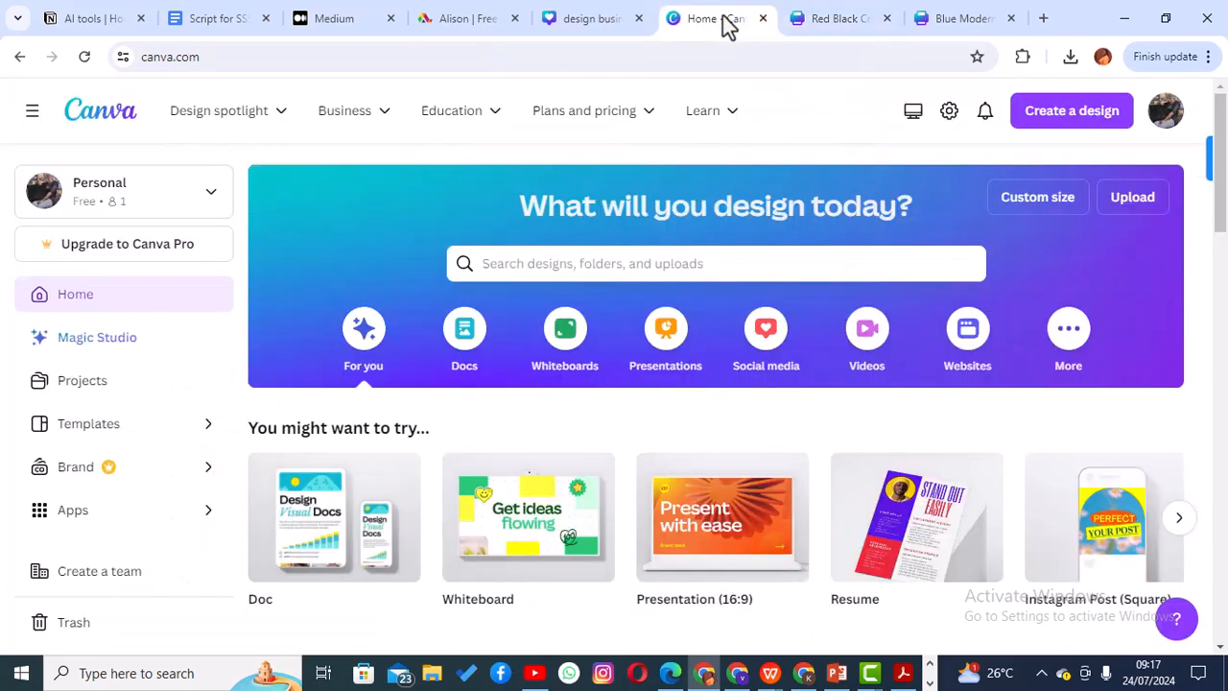
{"action": "left_click", "coordinate": [536, 263]}
{"action": "type", "text": "buu"}
{"action": "type", "text": "siness"}
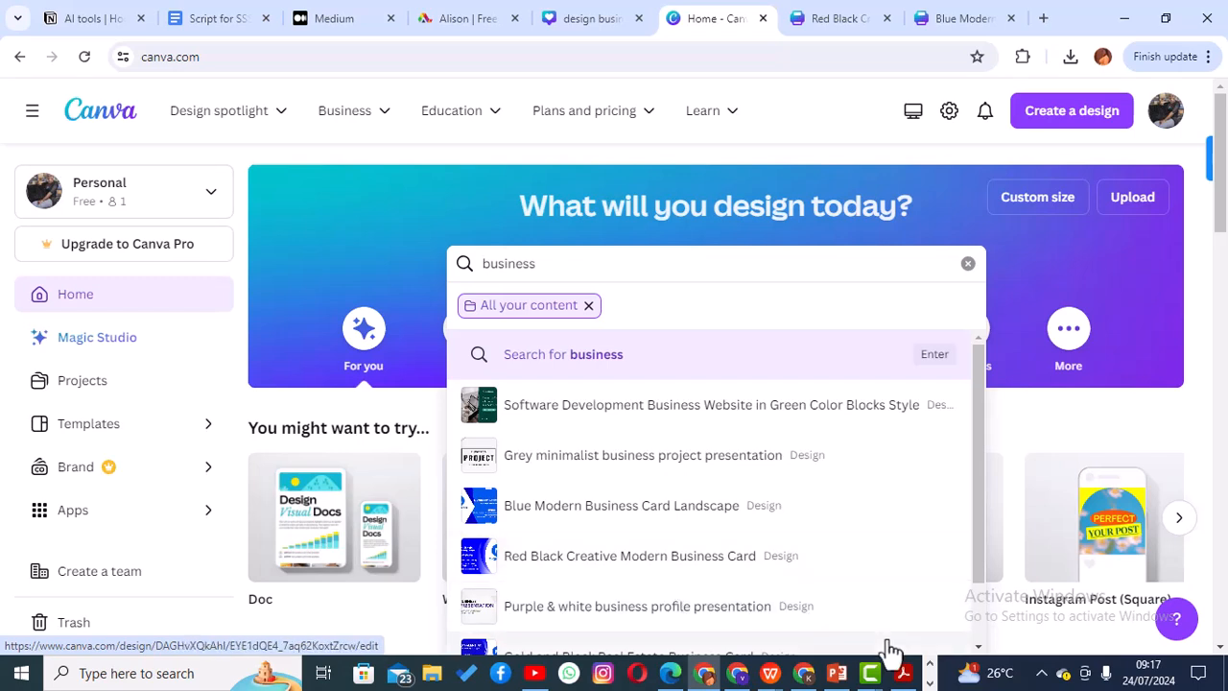
{"action": "scroll", "coordinate": [978, 650], "scroll_direction": "down", "scroll_amount": 2}
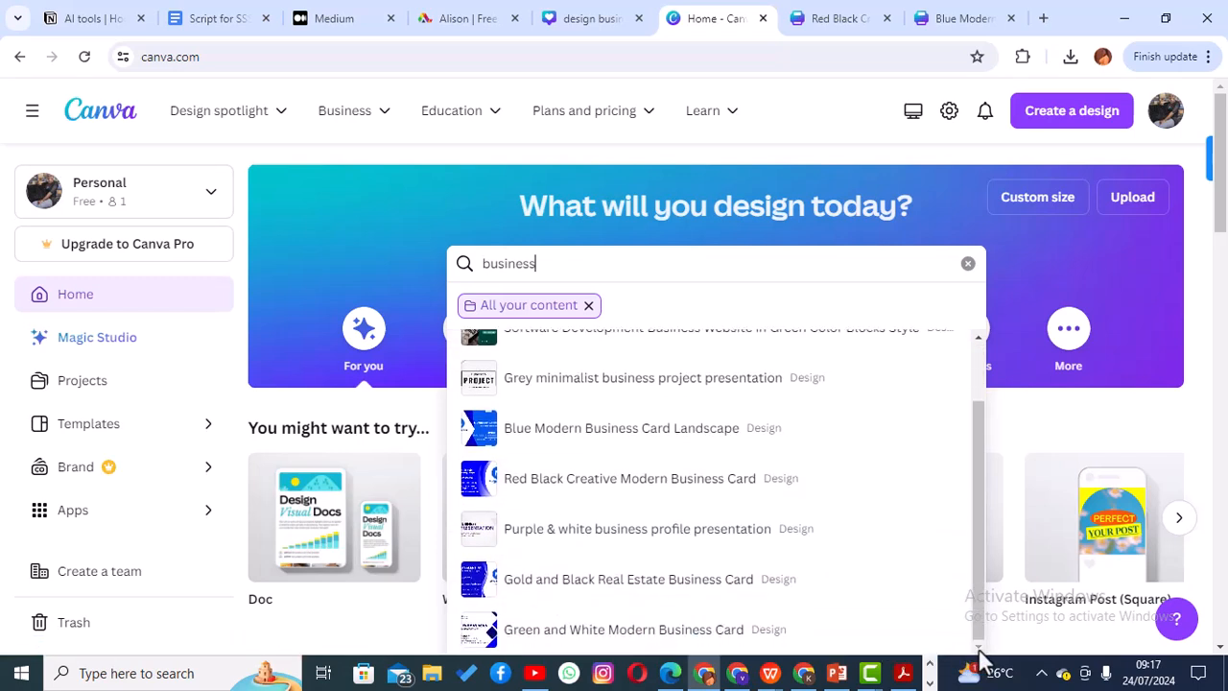
{"action": "left_click", "coordinate": [478, 585]}
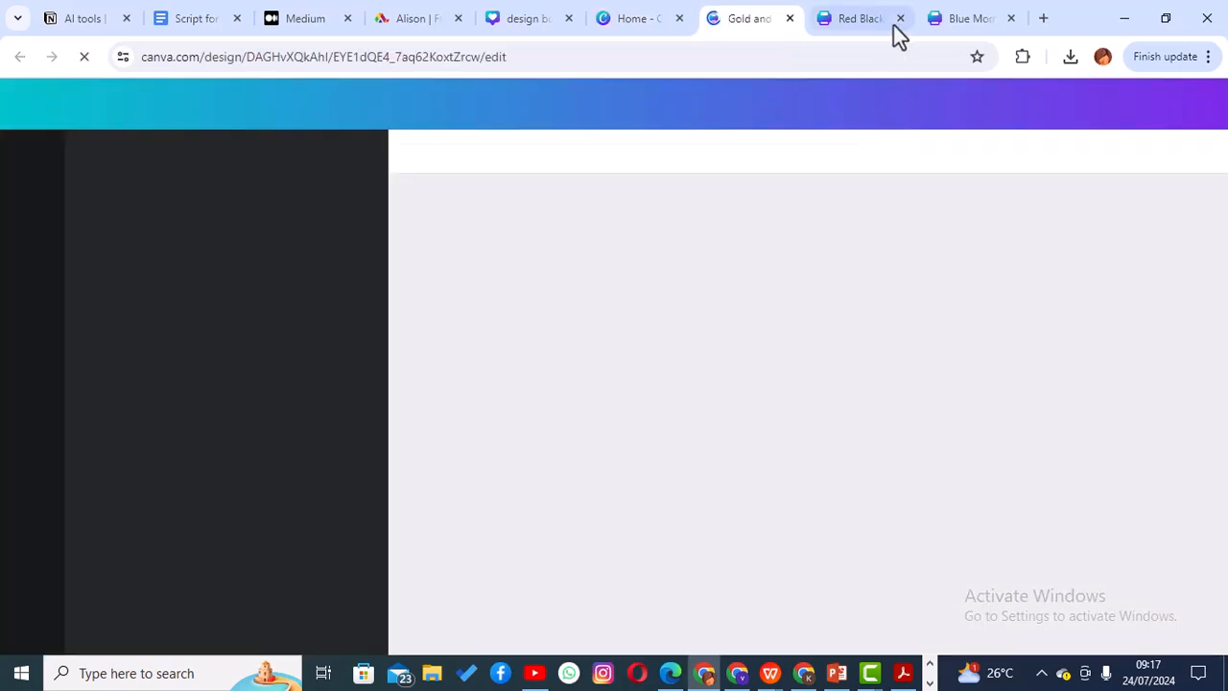
Close the browser tabs of the red-black and blue card designs and view page 2 of the "Gold and Black Real Estate Business Card".
{"action": "left_click", "coordinate": [899, 19]}
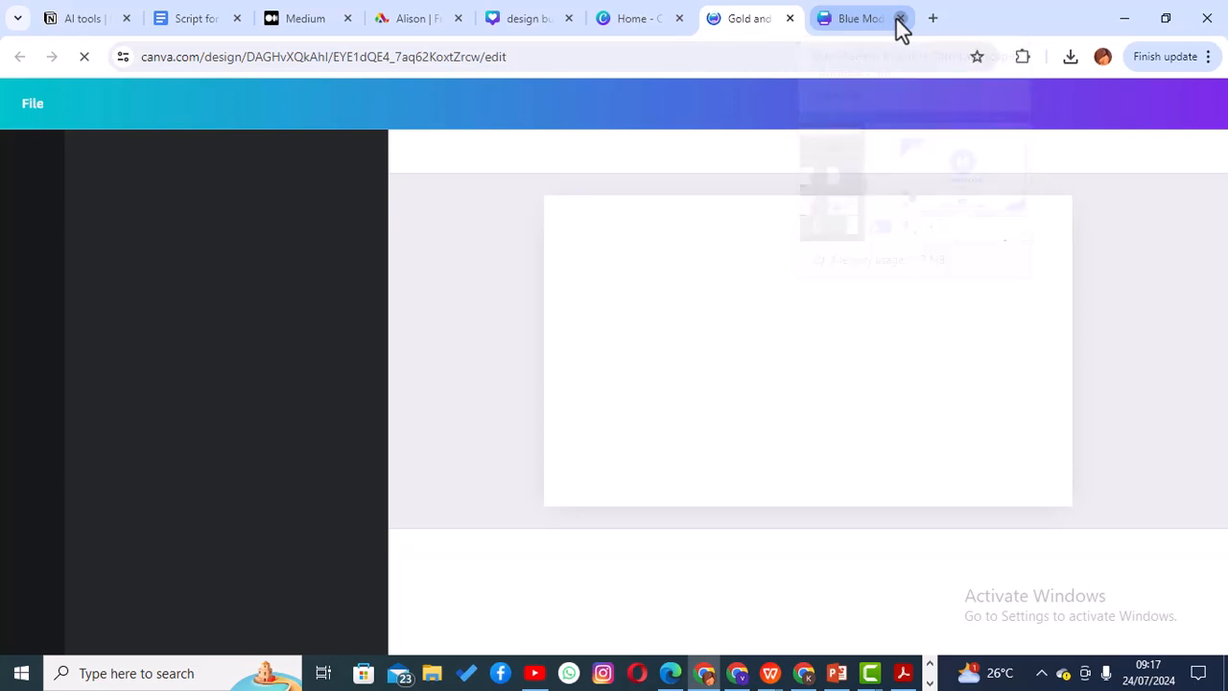
{"action": "left_click", "coordinate": [898, 19]}
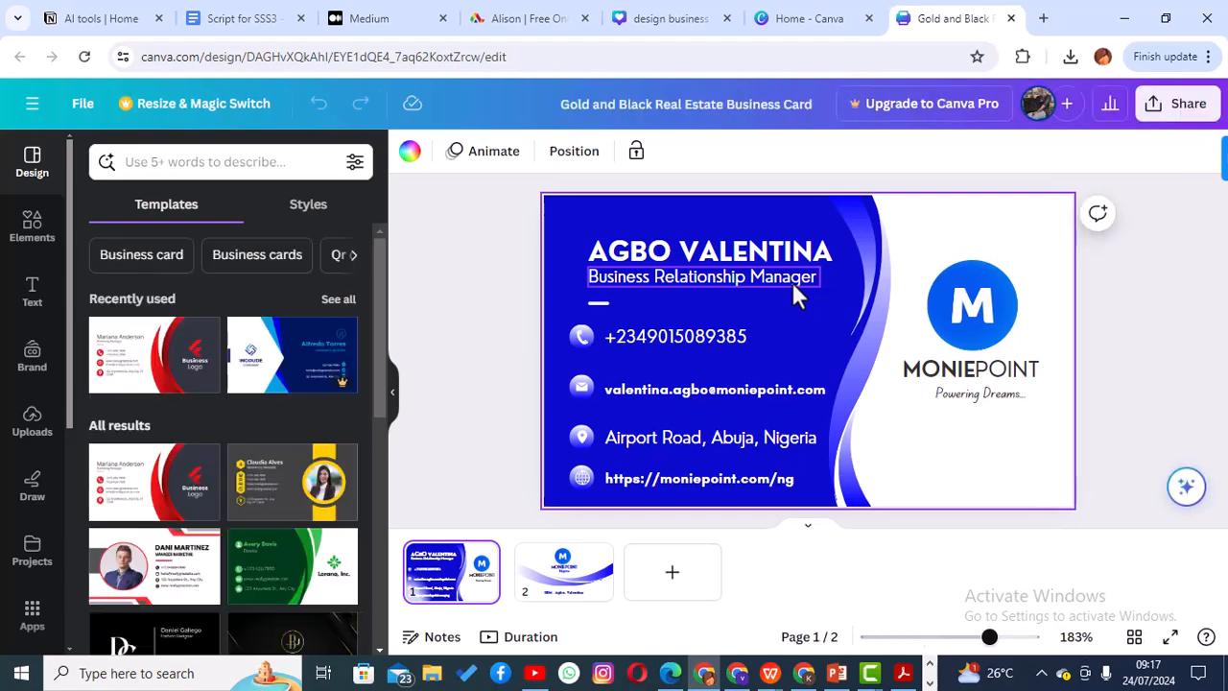
{"action": "left_click", "coordinate": [1146, 346]}
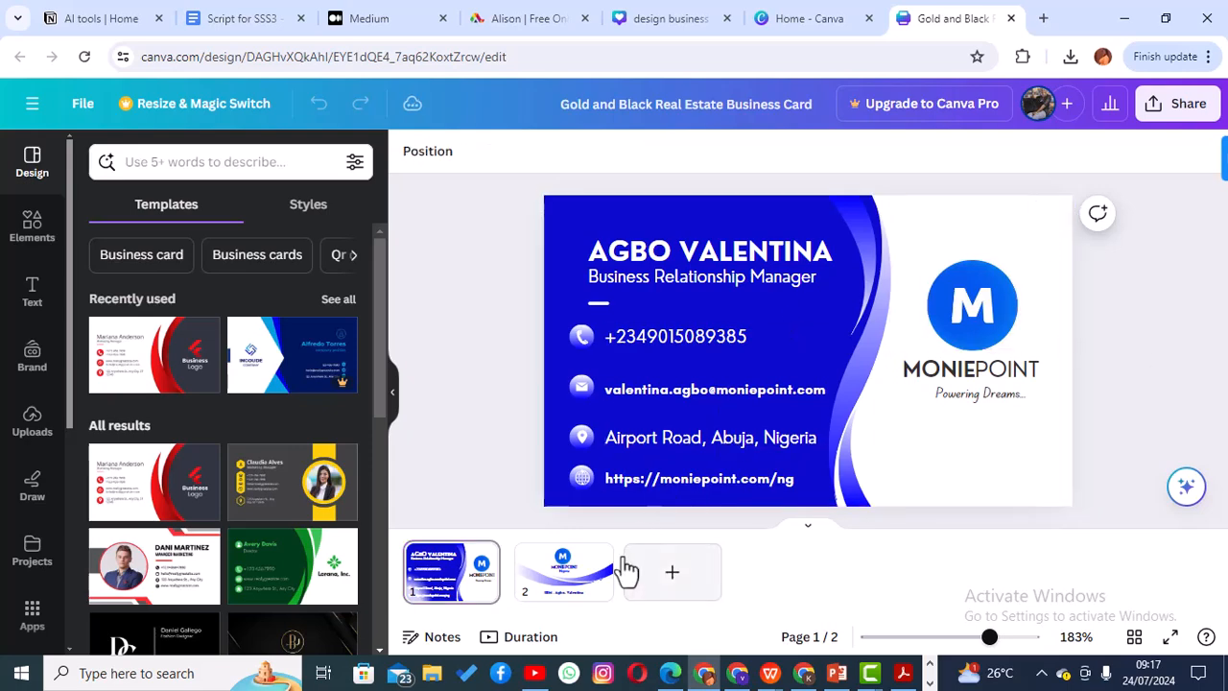
{"action": "left_click", "coordinate": [573, 576]}
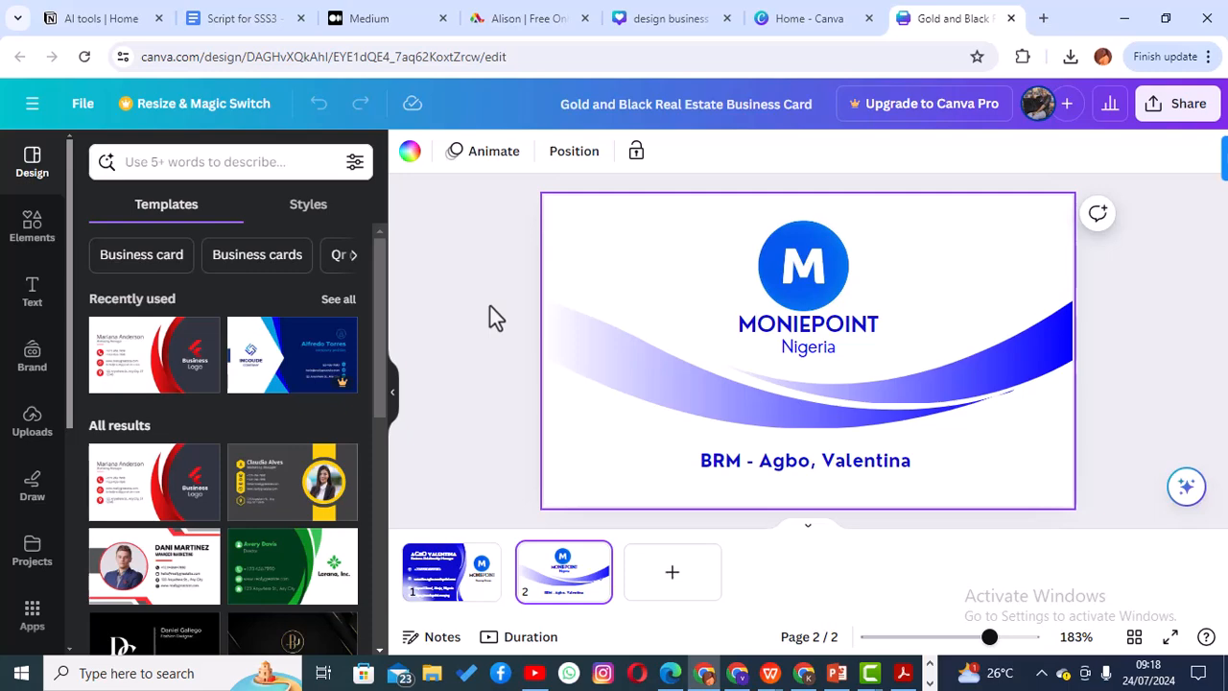
From the home page, search for "business cards" with the search filter switched from your own content to Canva Templates.
{"action": "left_click", "coordinate": [806, 14]}
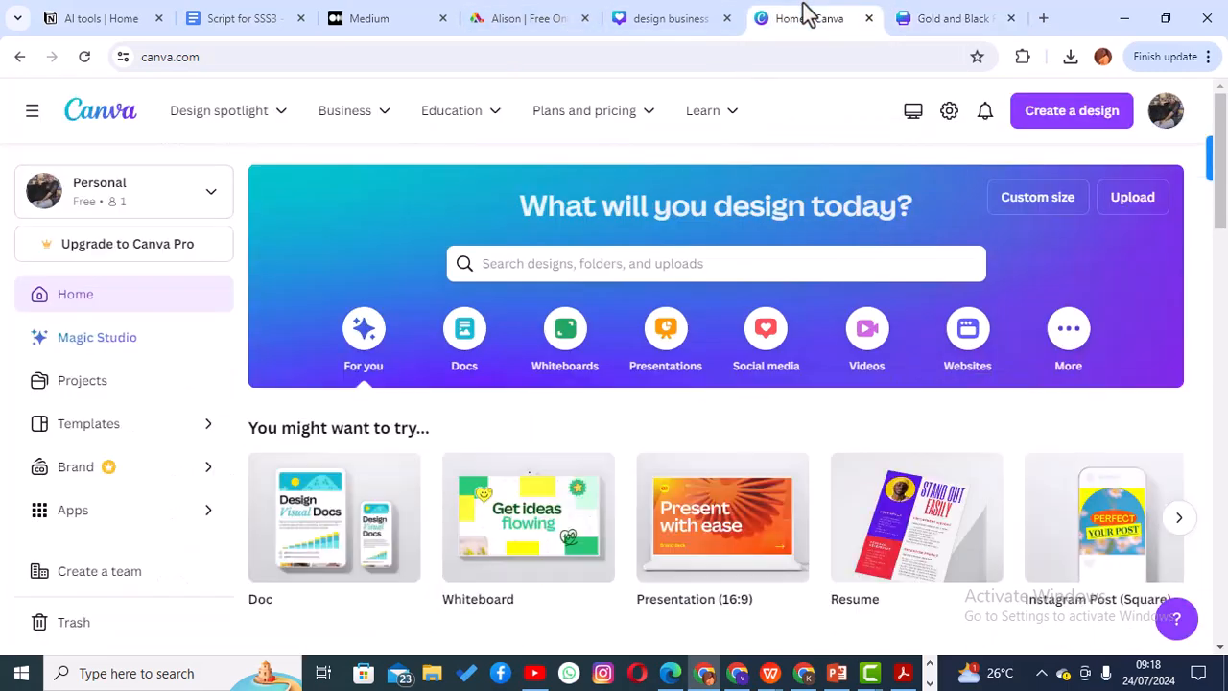
{"action": "left_click", "coordinate": [542, 263]}
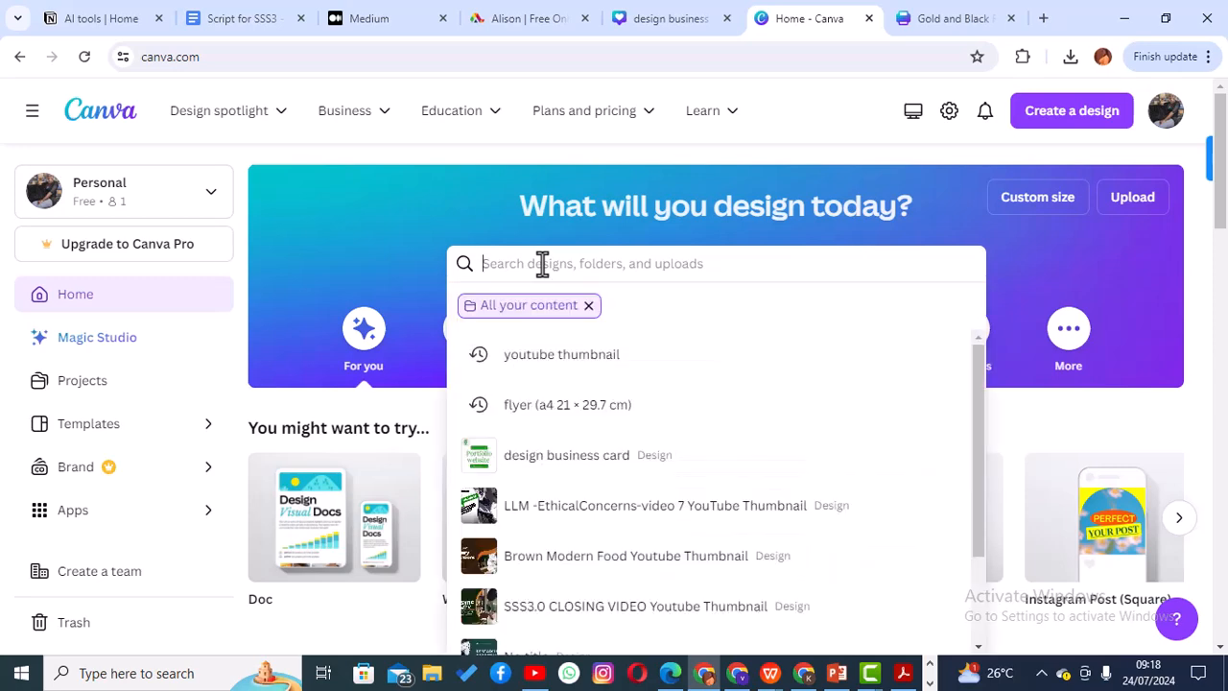
{"action": "type", "text": "bu"}
{"action": "type", "text": "siness"}
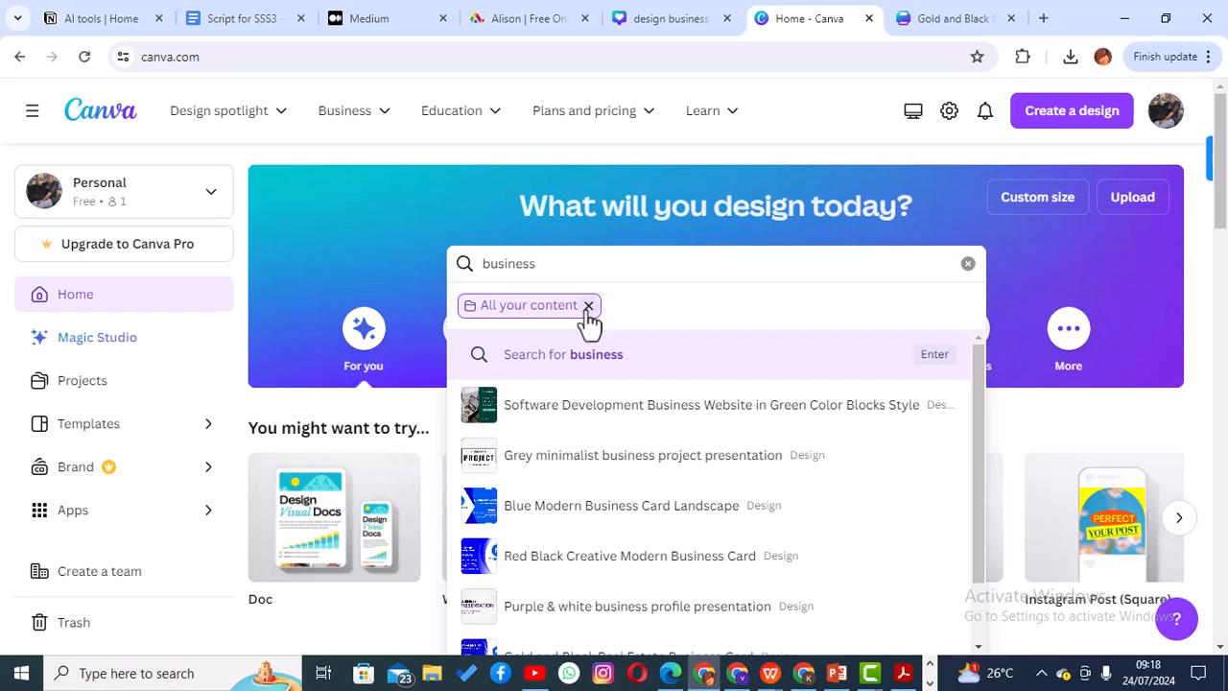
{"action": "left_click", "coordinate": [588, 307]}
{"action": "left_click", "coordinate": [555, 308]}
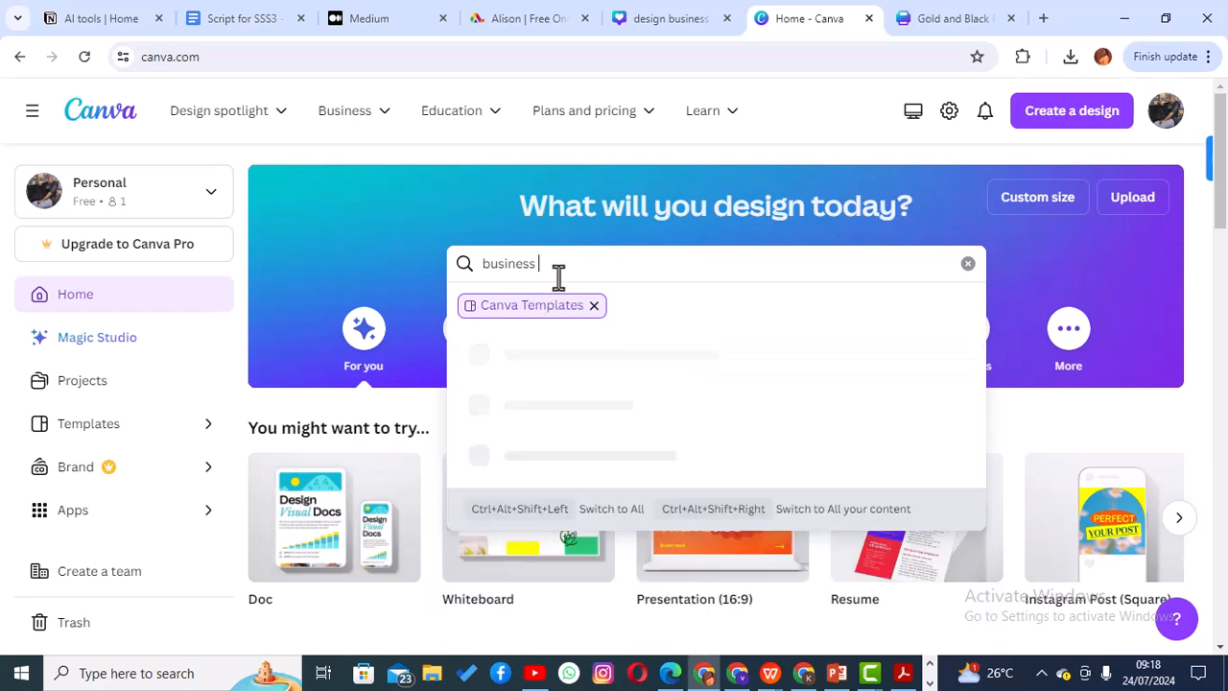
{"action": "type", "text": "cards"}
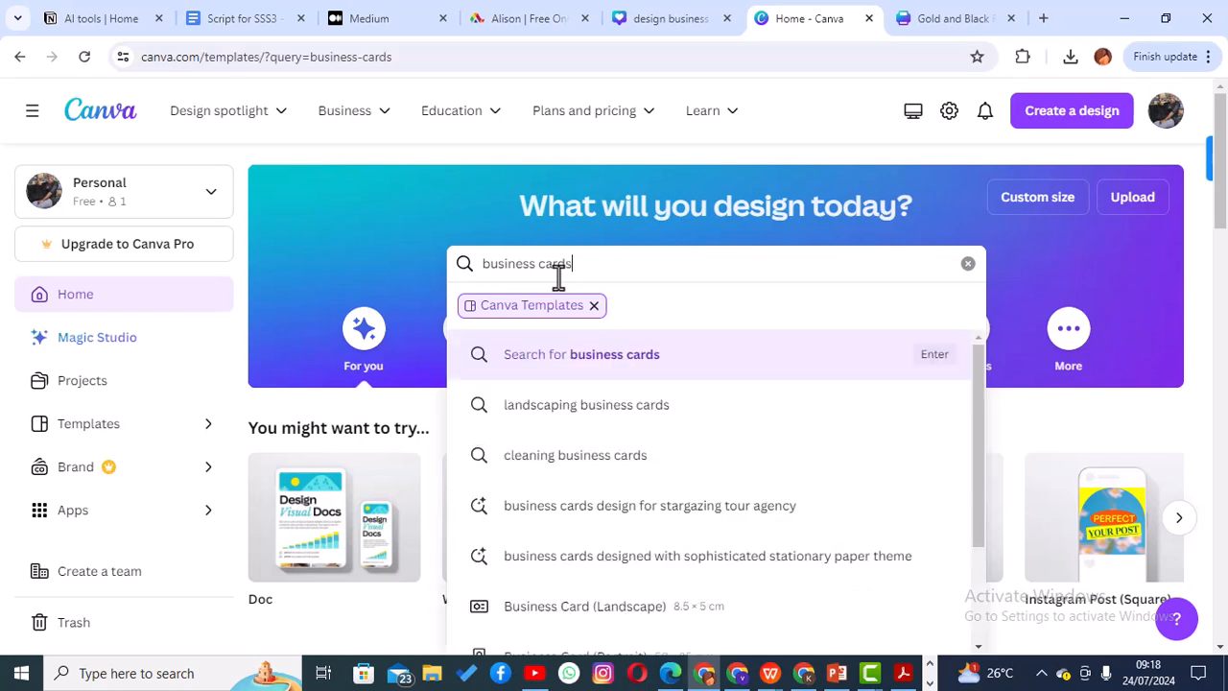
{"action": "key", "text": "Return"}
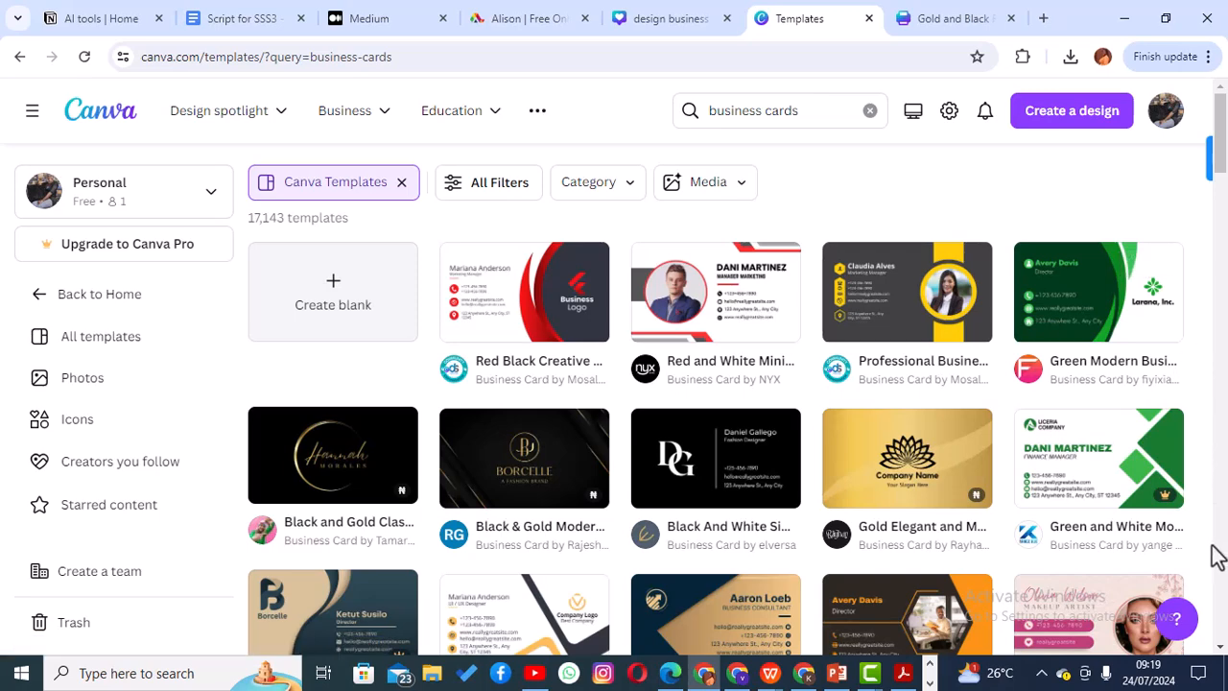
Browse the business card templates in the search results for a suitable design.
{"action": "left_click", "coordinate": [1221, 648]}
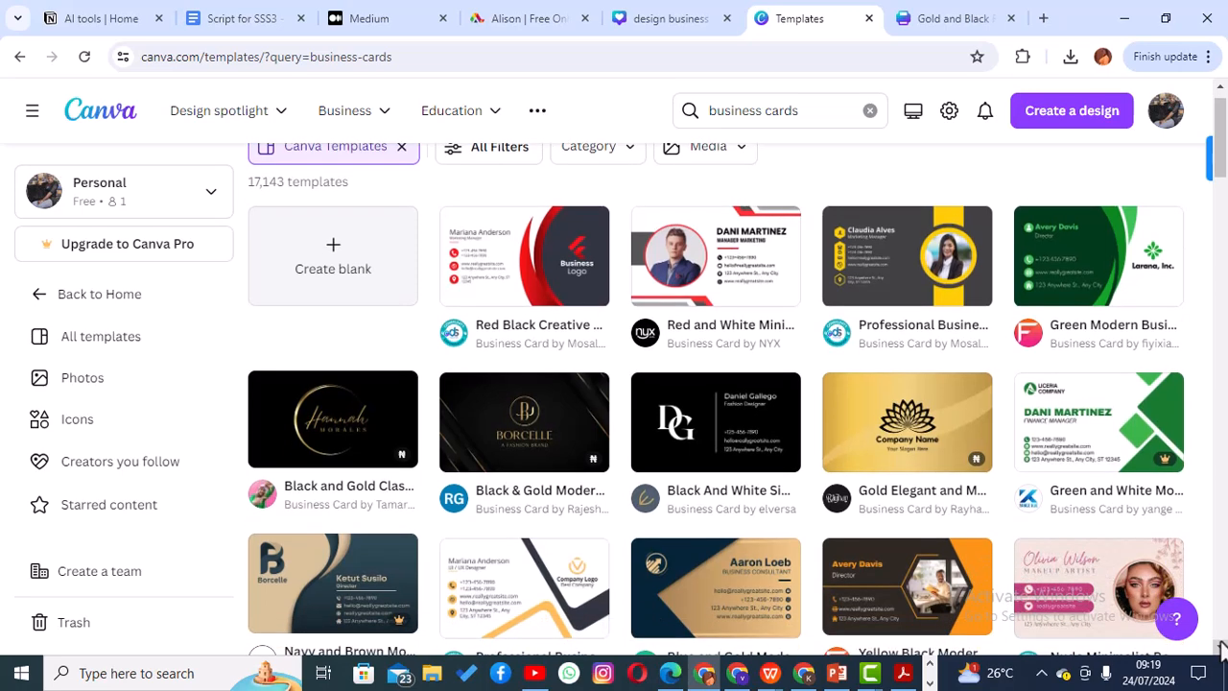
{"action": "left_click", "coordinate": [1221, 648]}
{"action": "left_click", "coordinate": [1221, 648]}
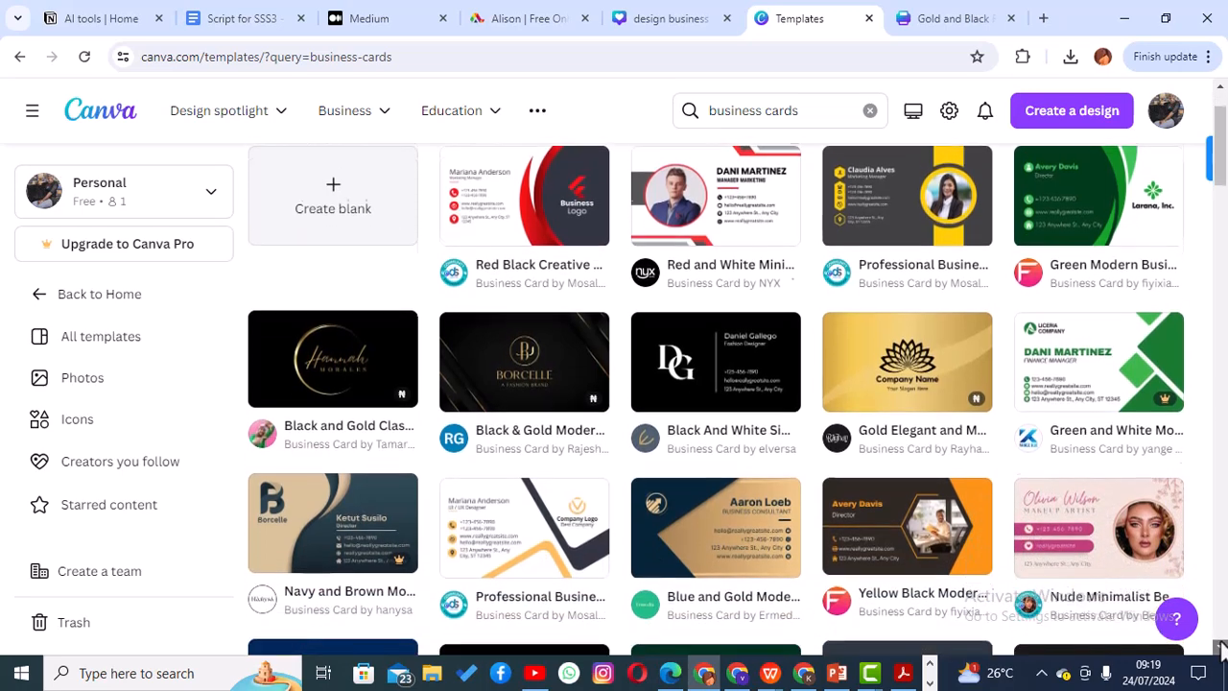
{"action": "left_click", "coordinate": [1221, 649]}
{"action": "left_click", "coordinate": [1221, 648]}
{"action": "left_click", "coordinate": [1221, 649]}
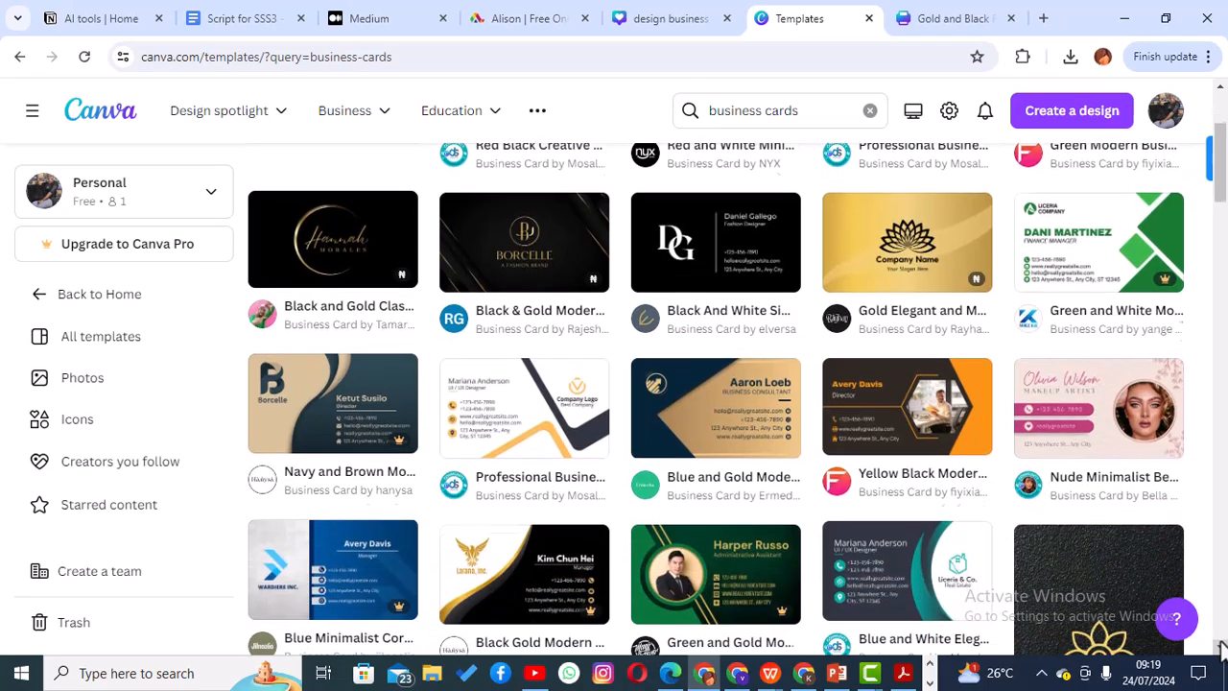
{"action": "left_click", "coordinate": [1221, 649]}
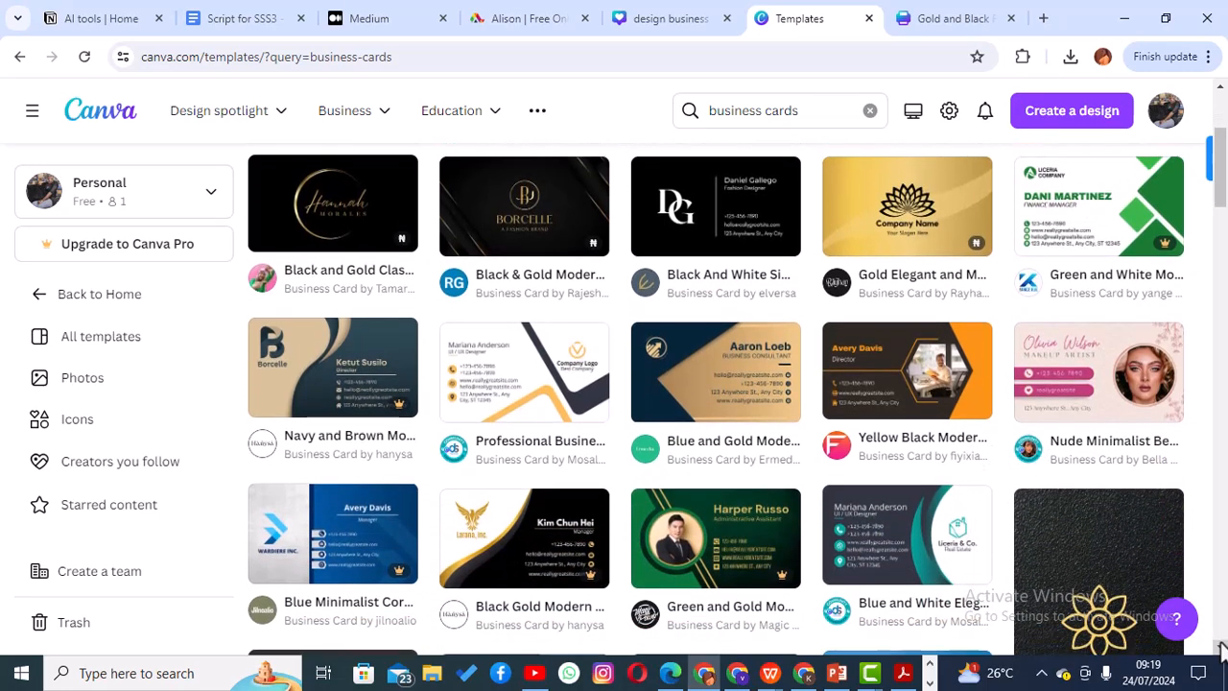
{"action": "left_click", "coordinate": [1221, 648]}
{"action": "left_click", "coordinate": [1221, 648]}
{"action": "left_click", "coordinate": [1221, 648]}
{"action": "left_click", "coordinate": [1220, 648]}
{"action": "left_click", "coordinate": [1221, 649]}
{"action": "left_click", "coordinate": [1220, 648]}
{"action": "left_click", "coordinate": [1221, 648]}
{"action": "left_click", "coordinate": [1221, 648]}
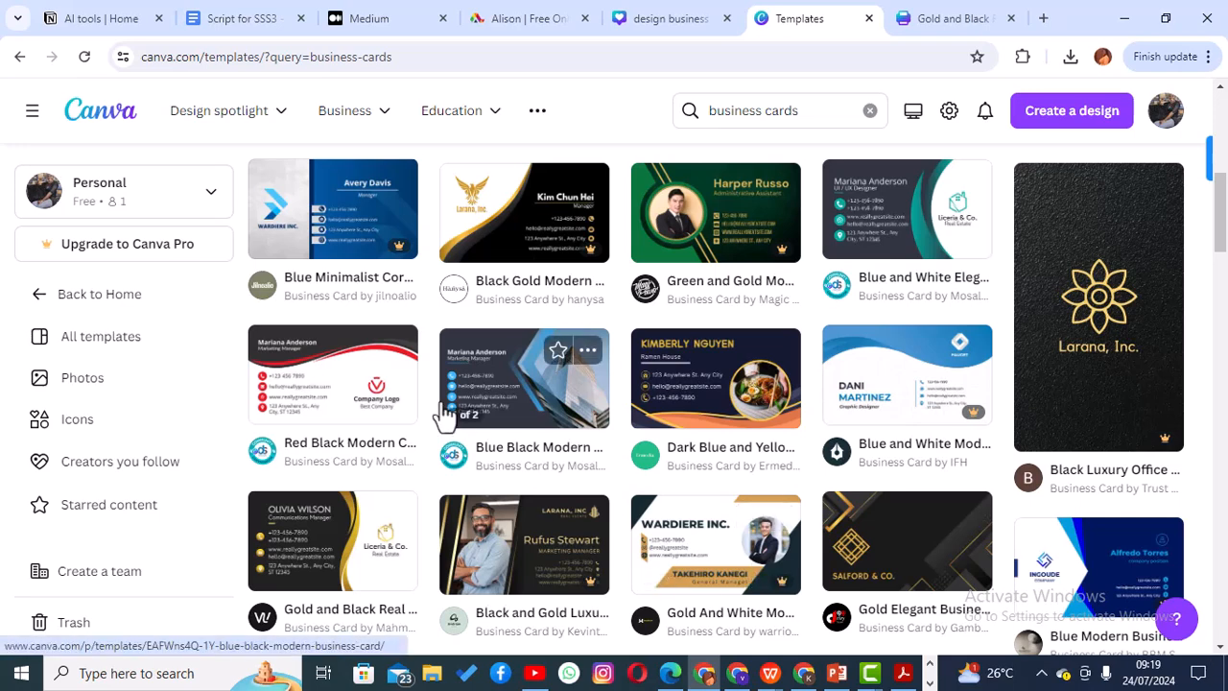
Open the "Red Black Modern Creative Business Card" template and start customizing it.
{"action": "left_click", "coordinate": [324, 372]}
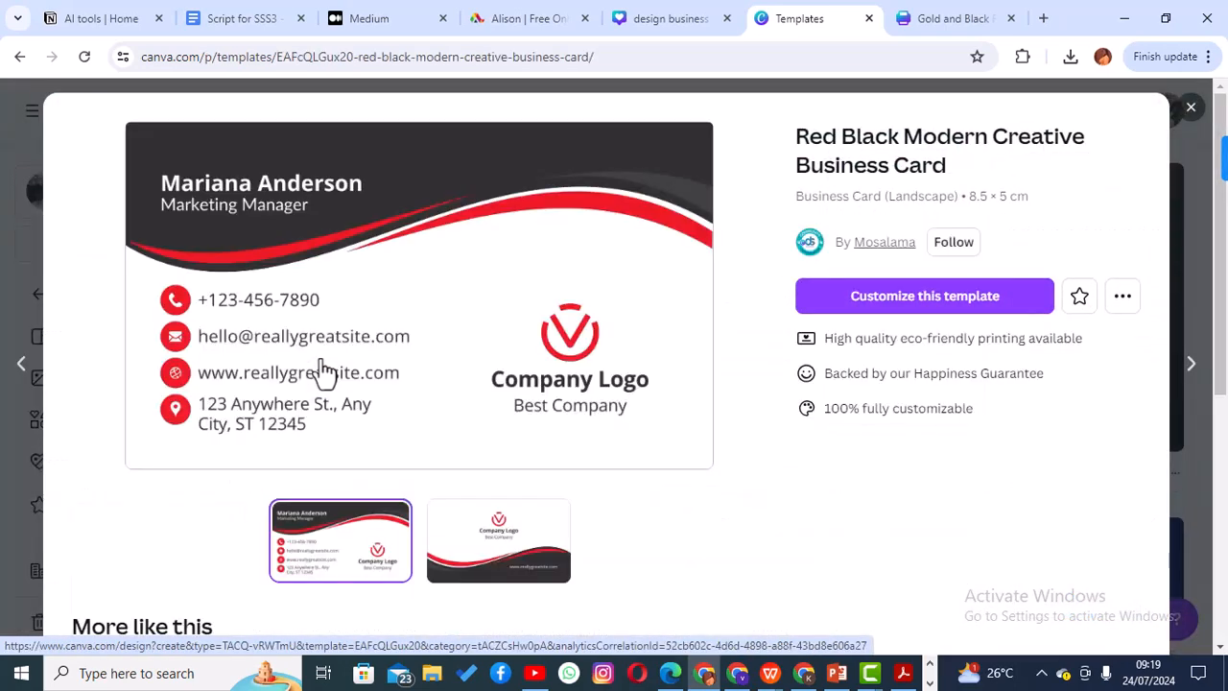
{"action": "left_click", "coordinate": [852, 306]}
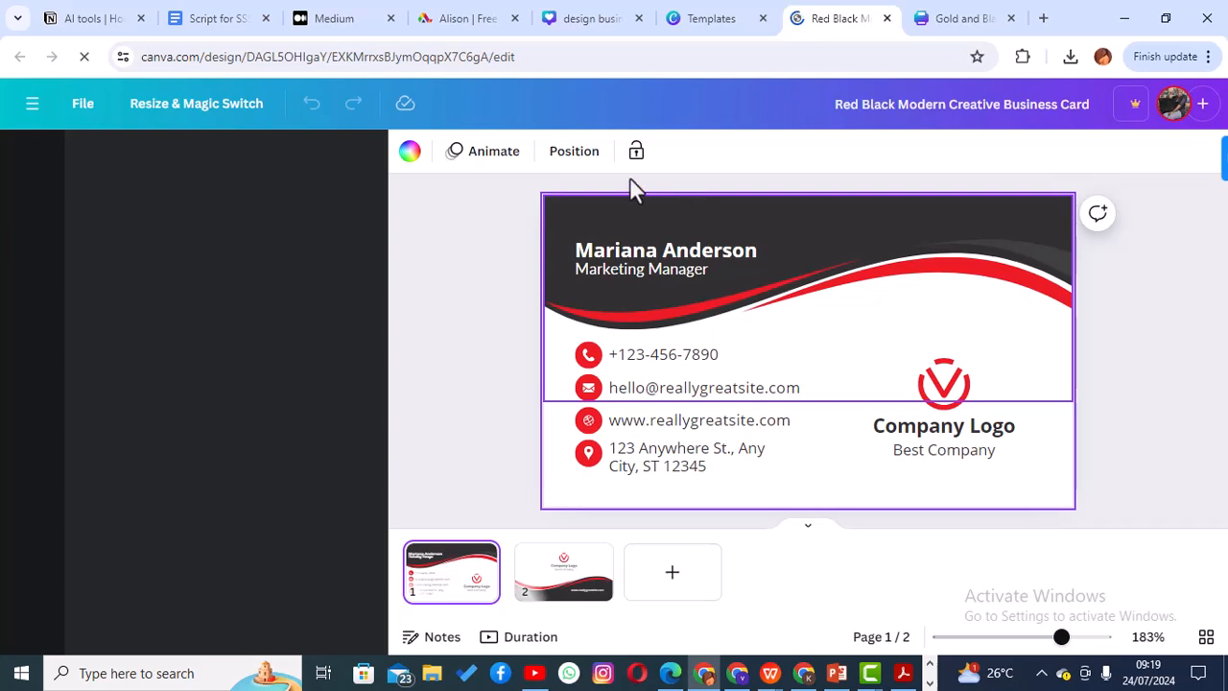
Recolor the card's dark header shape with the searched color green and apply the change across all pages.
{"action": "left_click", "coordinate": [655, 211]}
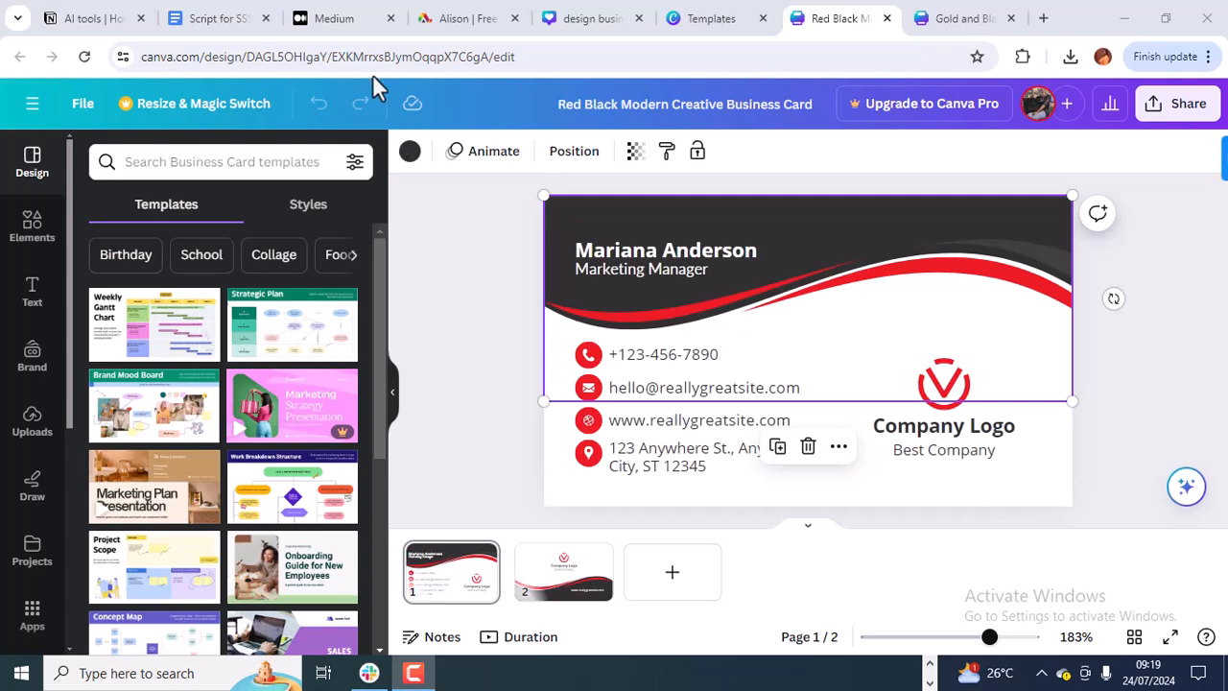
{"action": "left_click", "coordinate": [410, 154]}
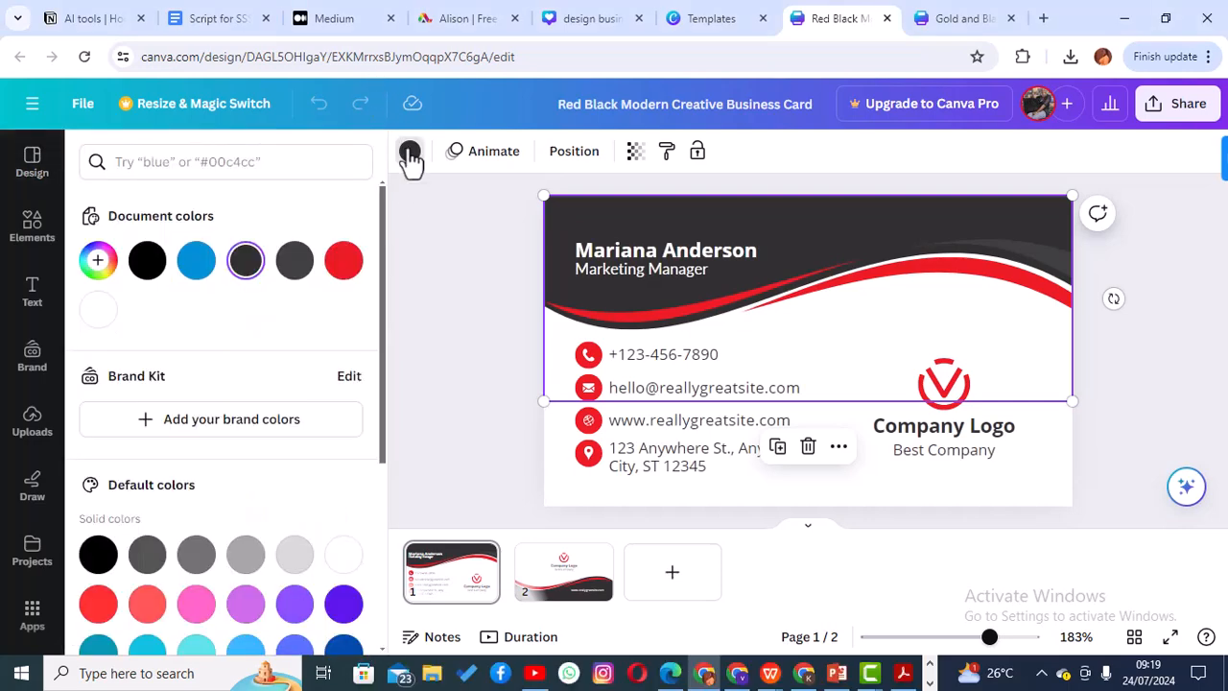
{"action": "left_click", "coordinate": [292, 161]}
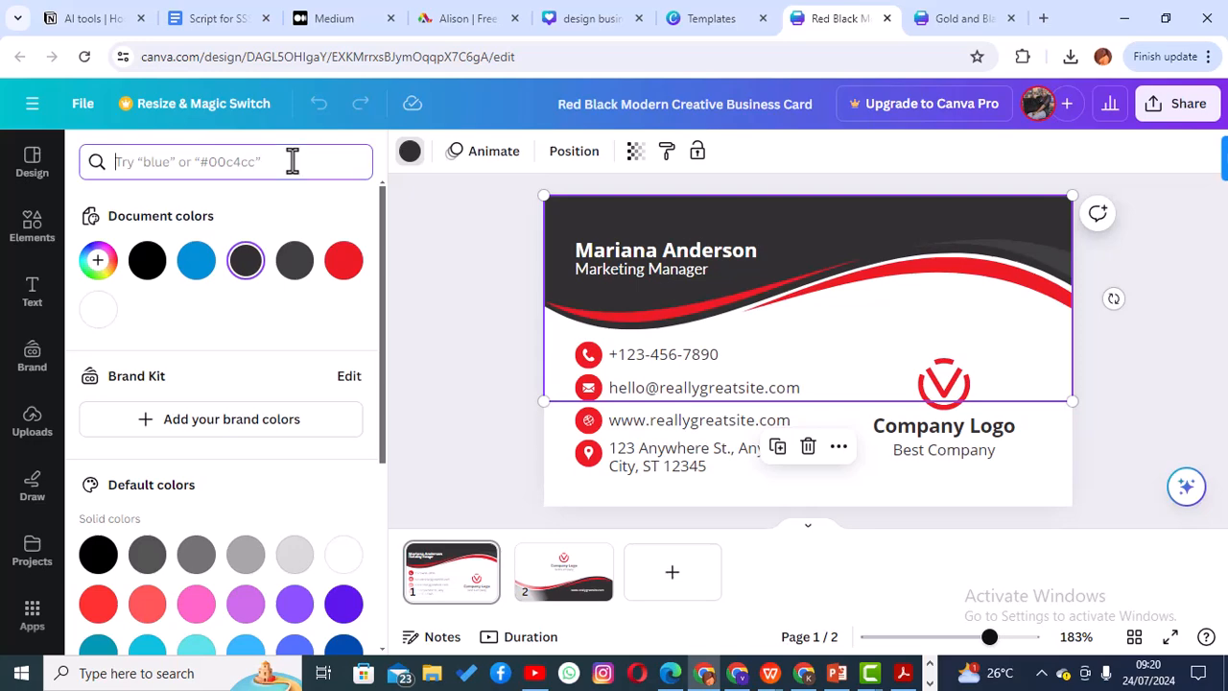
{"action": "type", "text": "green"}
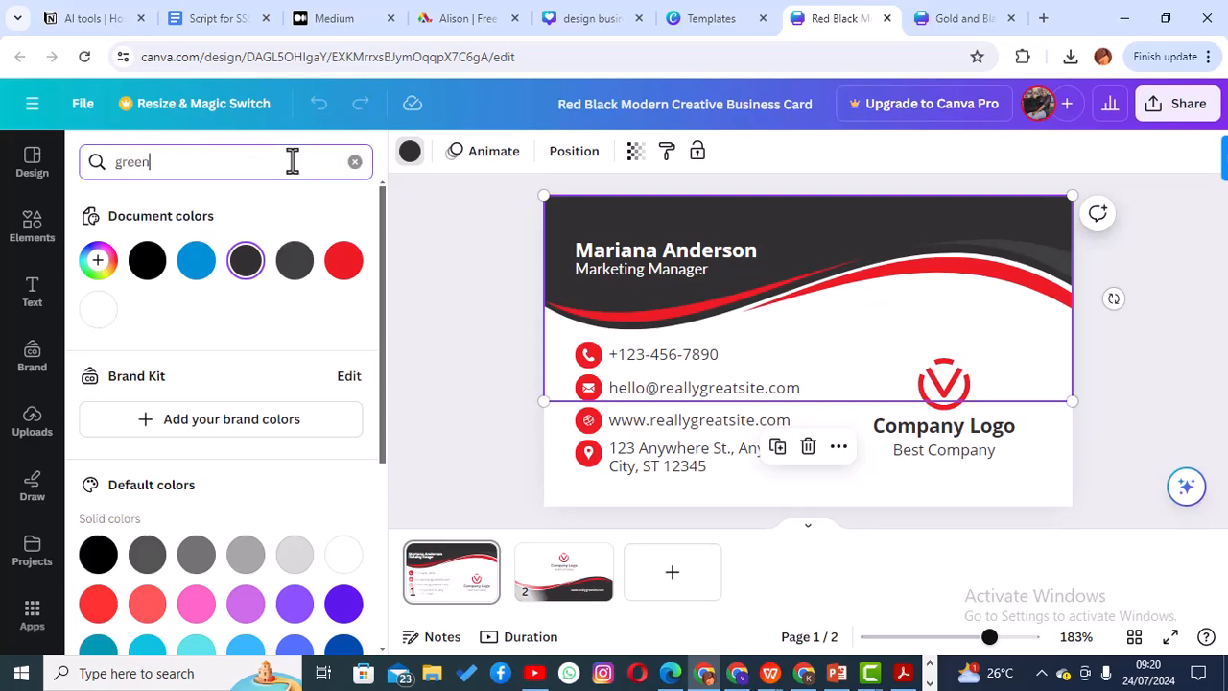
{"action": "key", "text": "Return"}
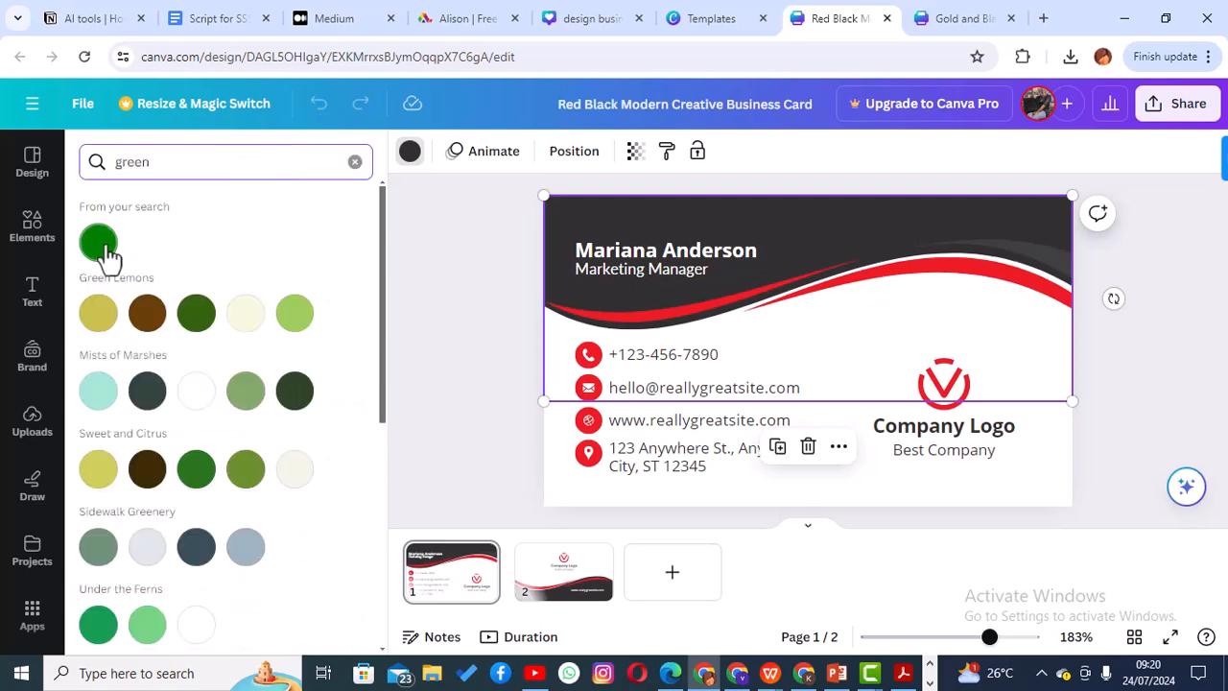
{"action": "left_click", "coordinate": [104, 245]}
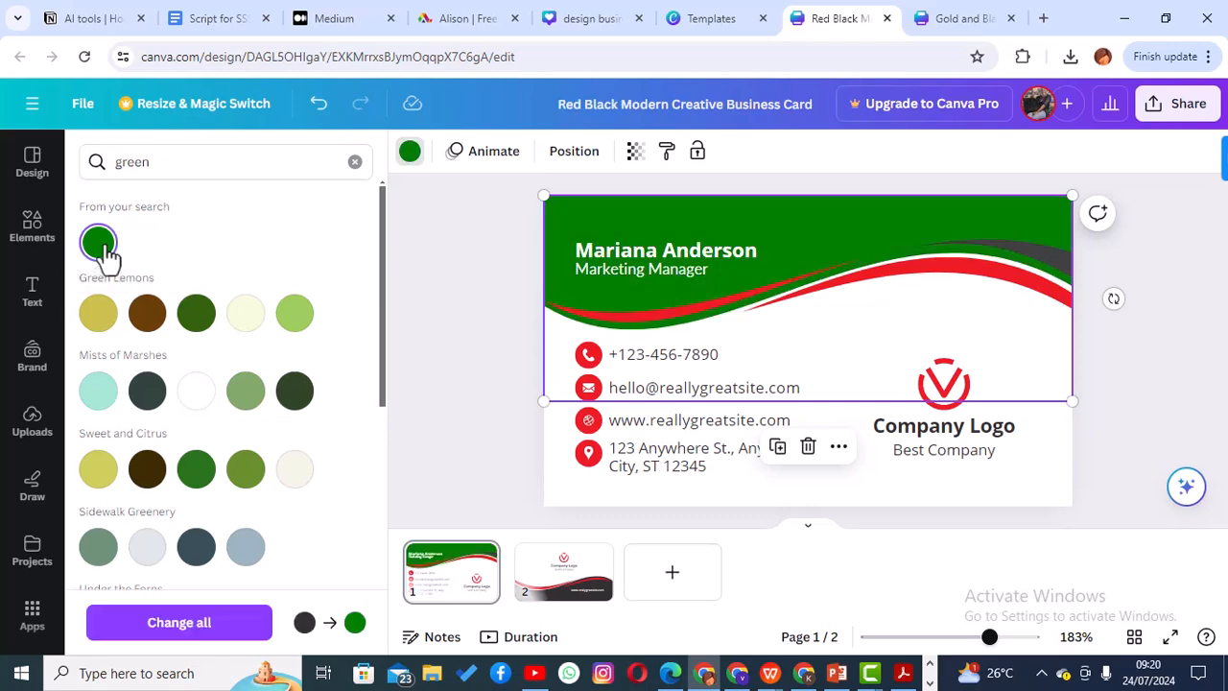
{"action": "left_click", "coordinate": [181, 623]}
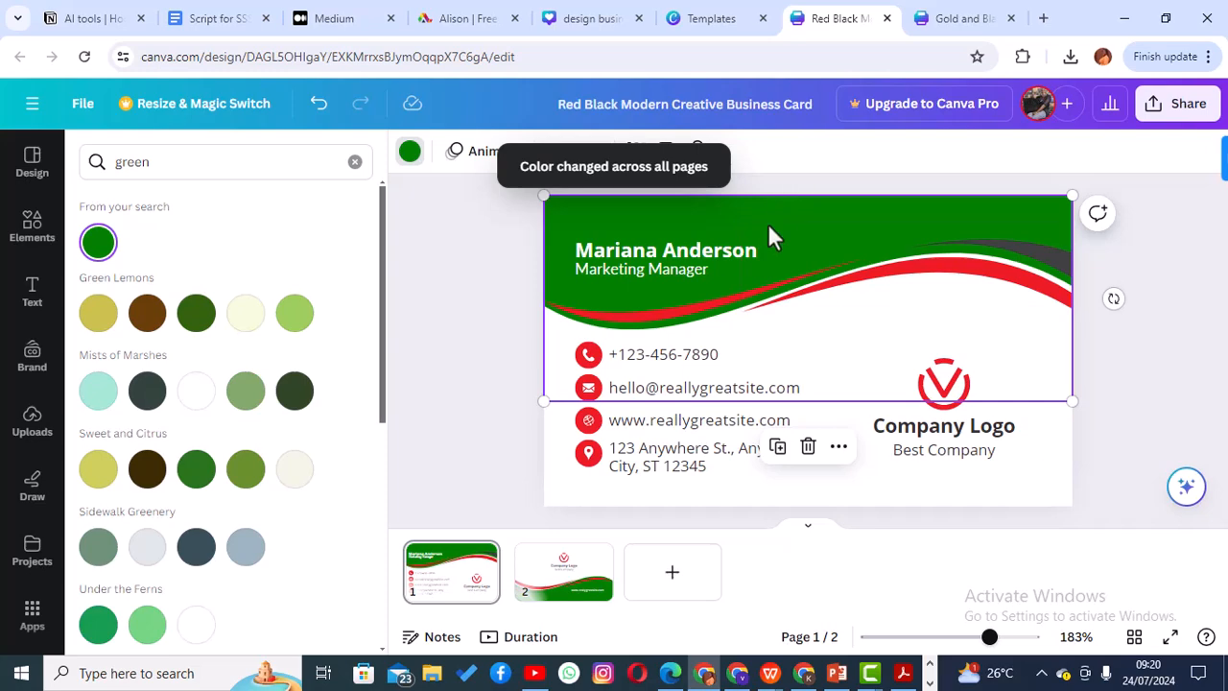
Recolor the red wave under the name with the searched color gold and replace red with gold across all pages.
{"action": "left_click", "coordinate": [641, 314]}
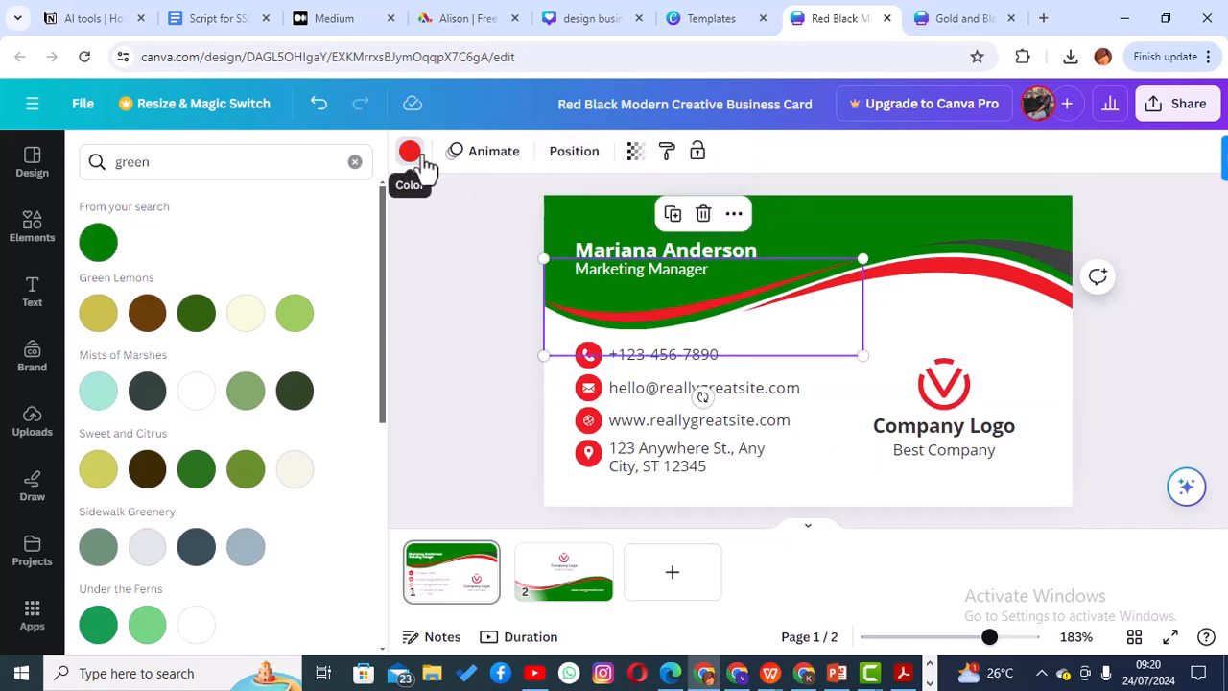
{"action": "left_click", "coordinate": [423, 163]}
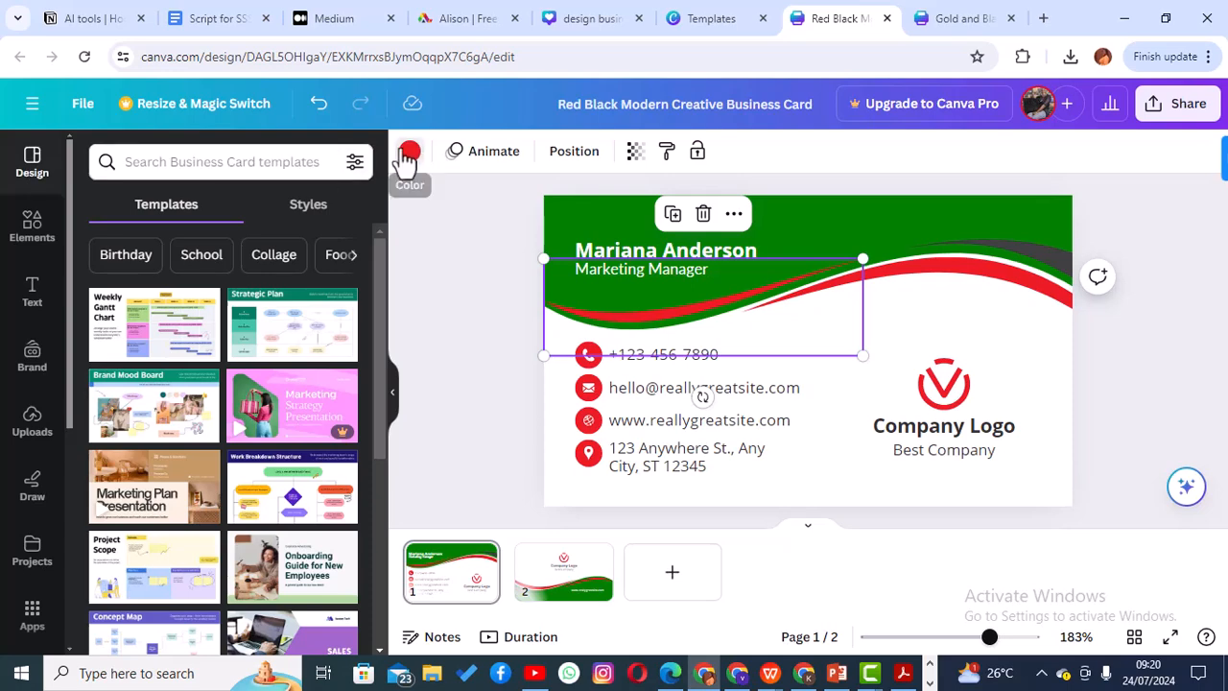
{"action": "left_click", "coordinate": [407, 156]}
{"action": "left_click", "coordinate": [275, 162]}
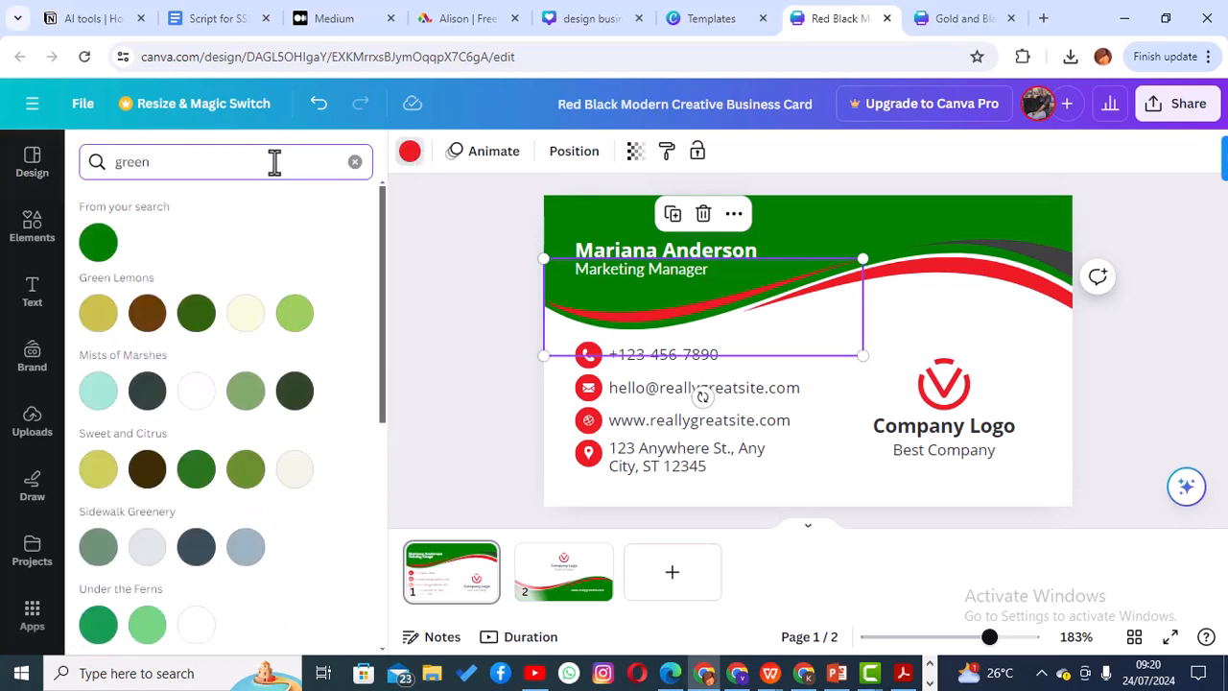
{"action": "key", "text": "BackSpace"}
{"action": "key", "text": "BackSpace"}
{"action": "key", "text": "BackSpace"}
{"action": "key", "text": "BackSpace"}
{"action": "type", "text": "old"}
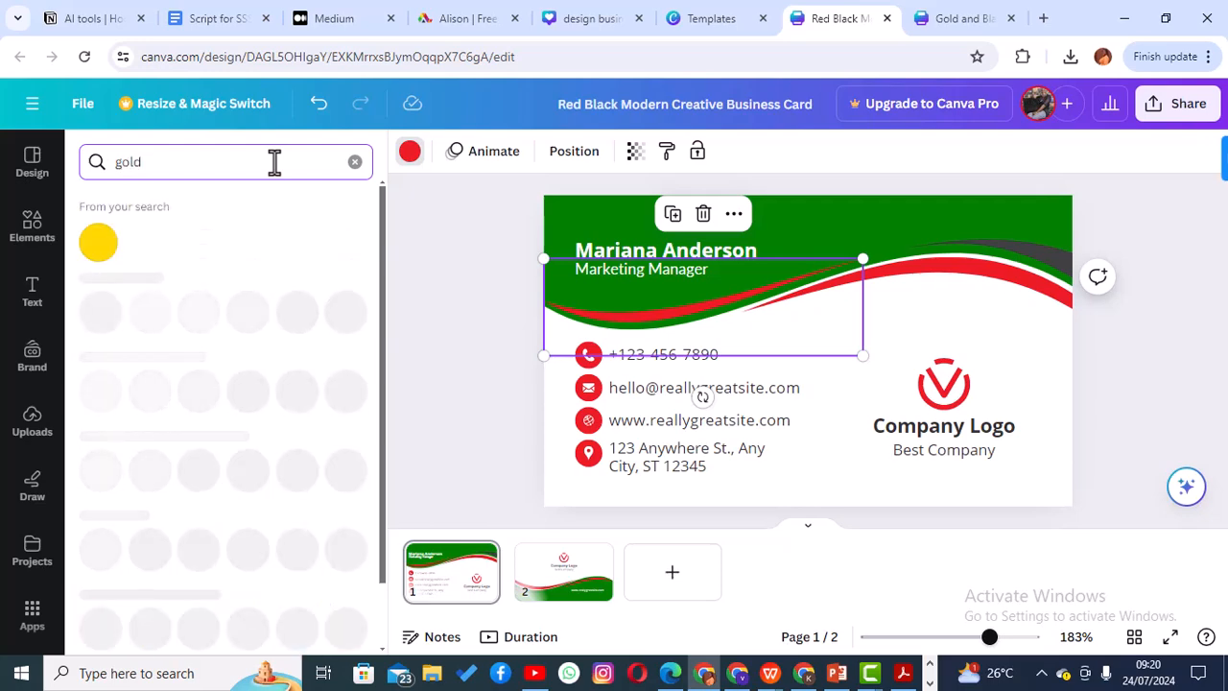
{"action": "left_click", "coordinate": [101, 245]}
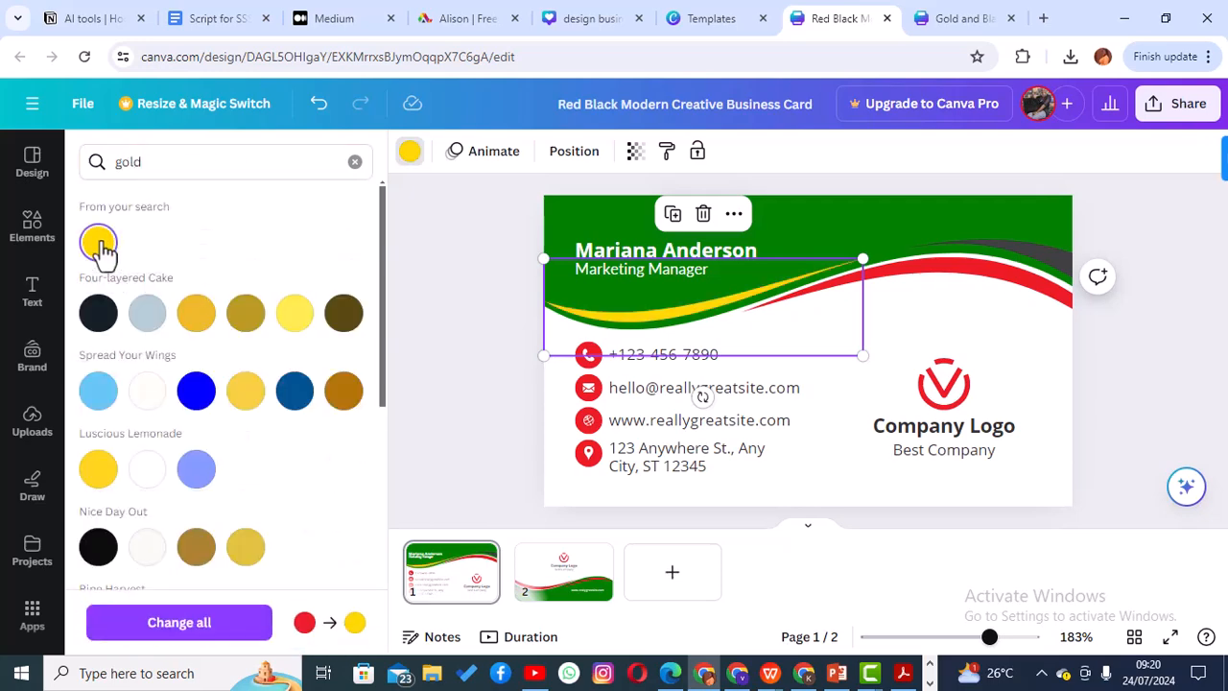
{"action": "left_click", "coordinate": [186, 623]}
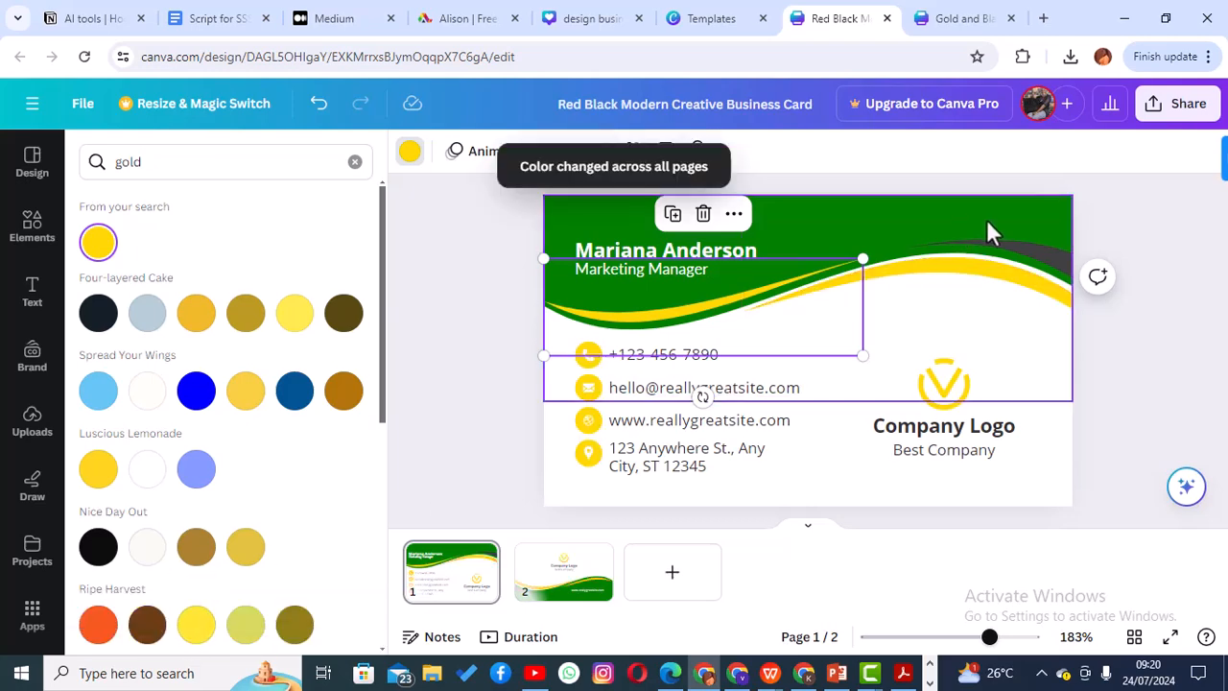
Try white on the gold wave above the company logo and undo the color change.
{"action": "left_click", "coordinate": [1015, 235]}
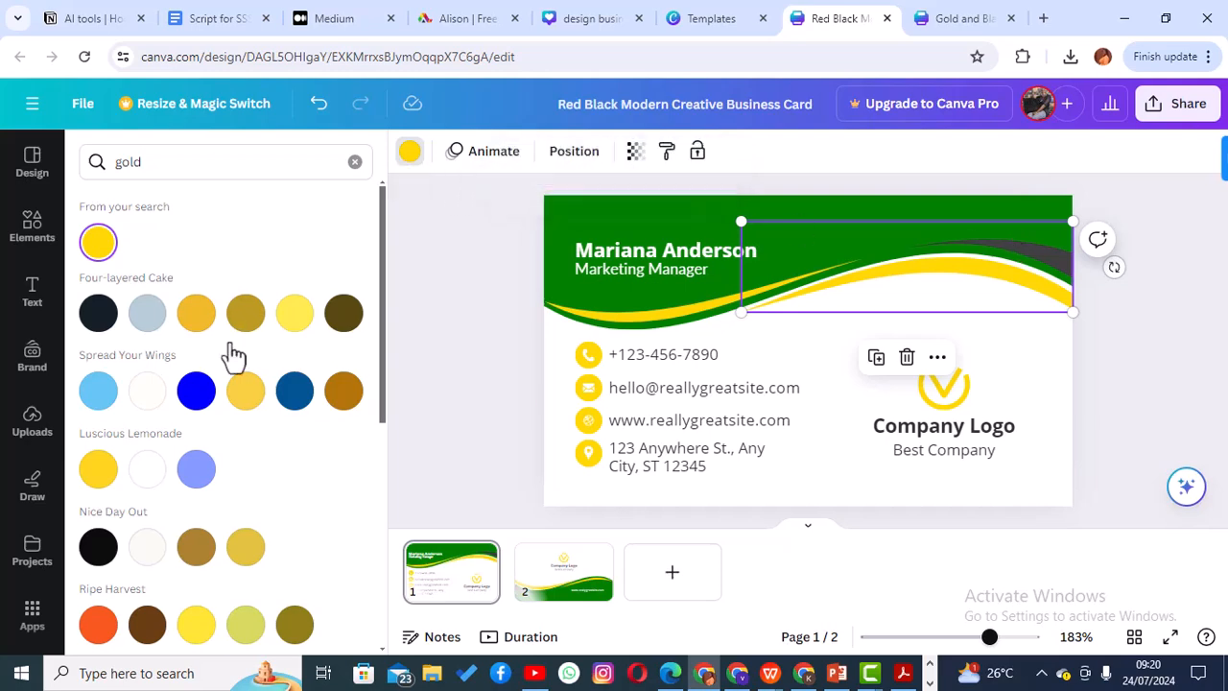
{"action": "left_click", "coordinate": [151, 468]}
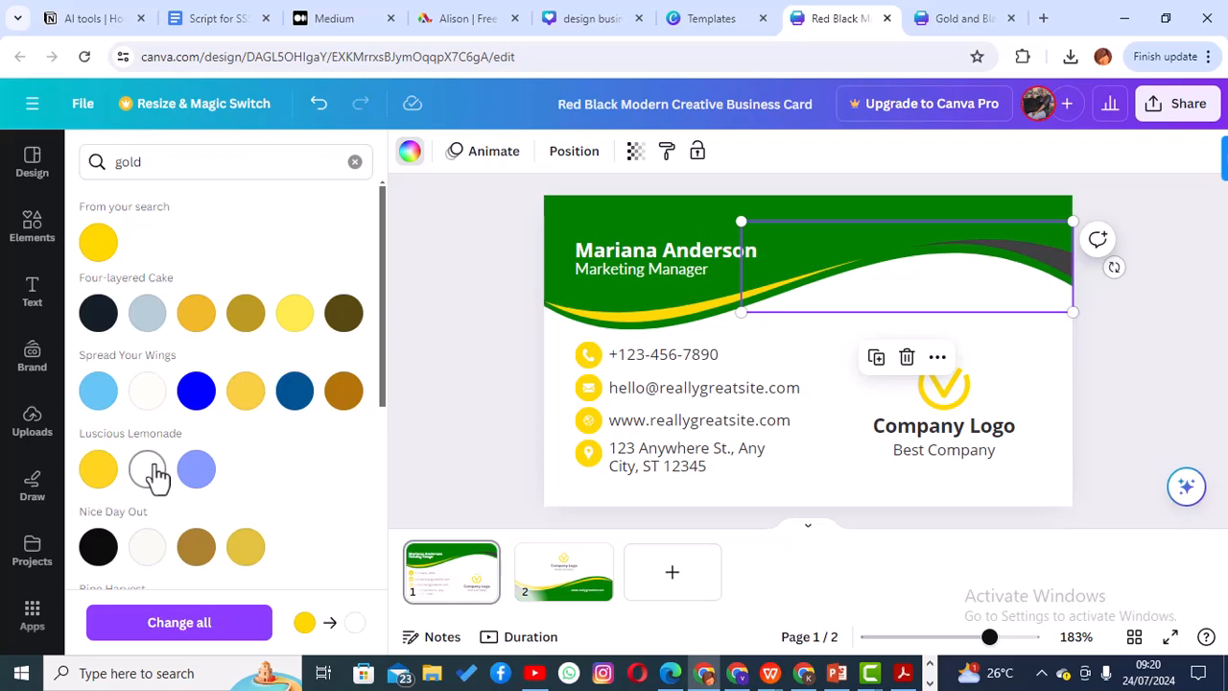
{"action": "key", "text": "ctrl+z"}
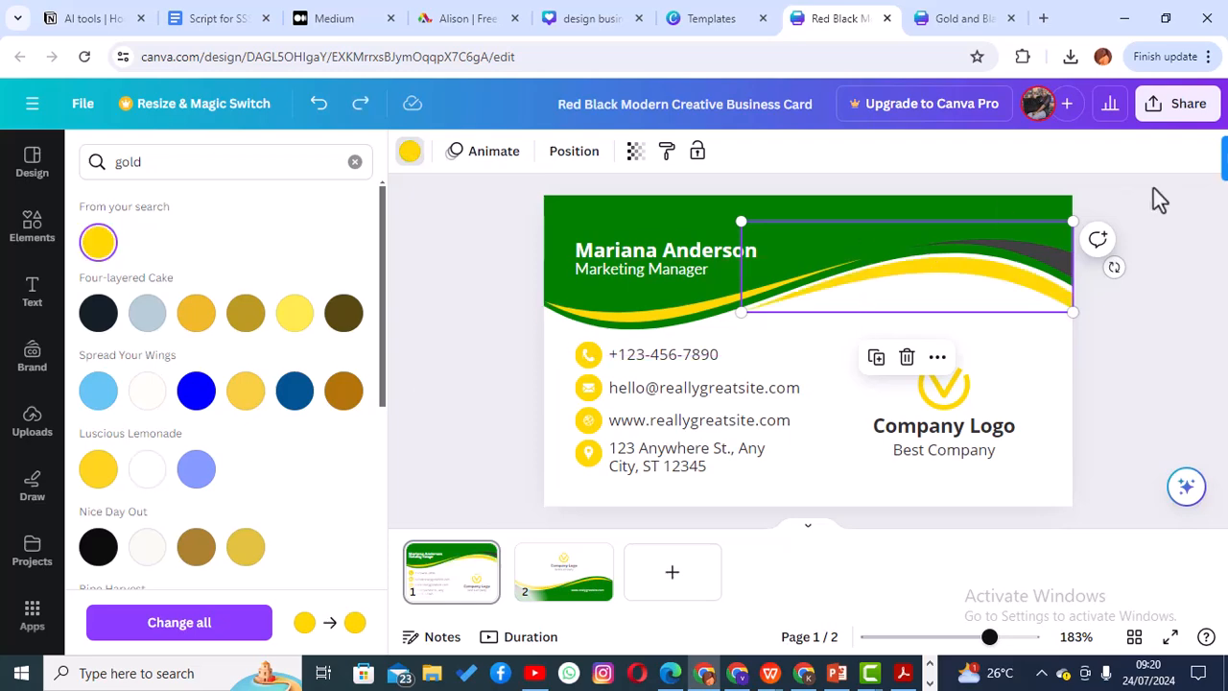
{"action": "key", "text": "Escape"}
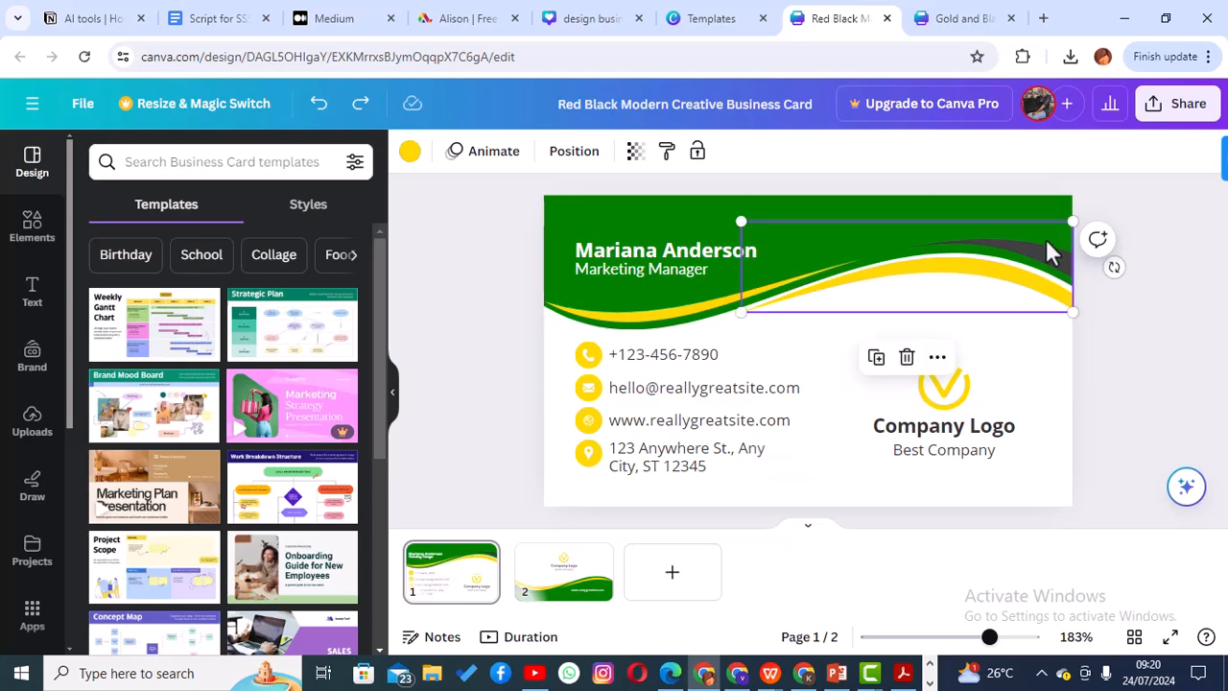
Move the gold wave aside, recolor the dark accent shape in the header white, and return the wave beneath the header.
{"action": "left_click_drag", "start_coordinate": [1046, 248], "coordinate": [1049, 307]}
{"action": "left_click", "coordinate": [1048, 234]}
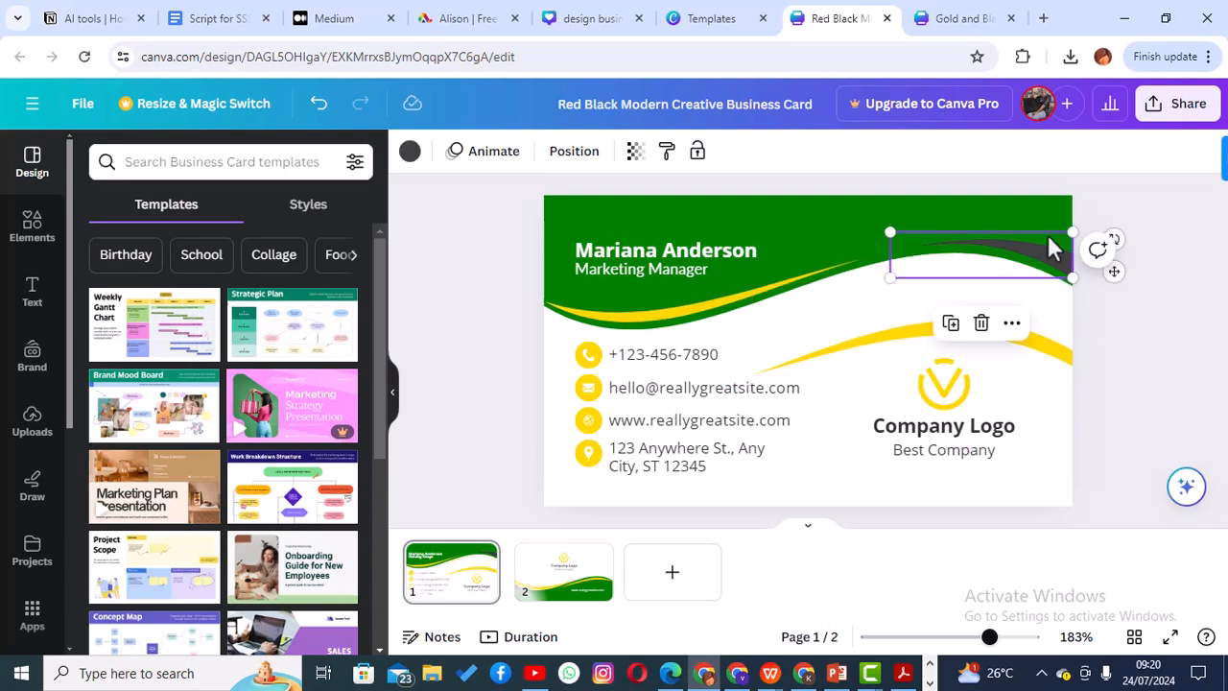
{"action": "left_click", "coordinate": [409, 150]}
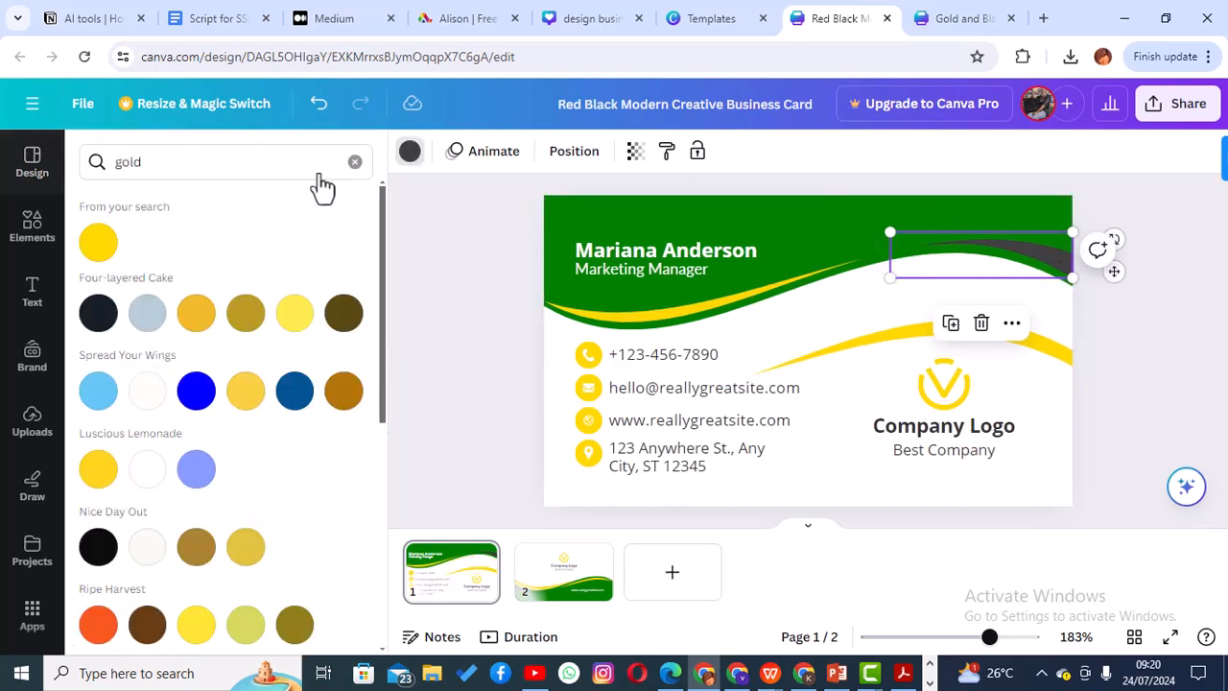
{"action": "left_click", "coordinate": [149, 468]}
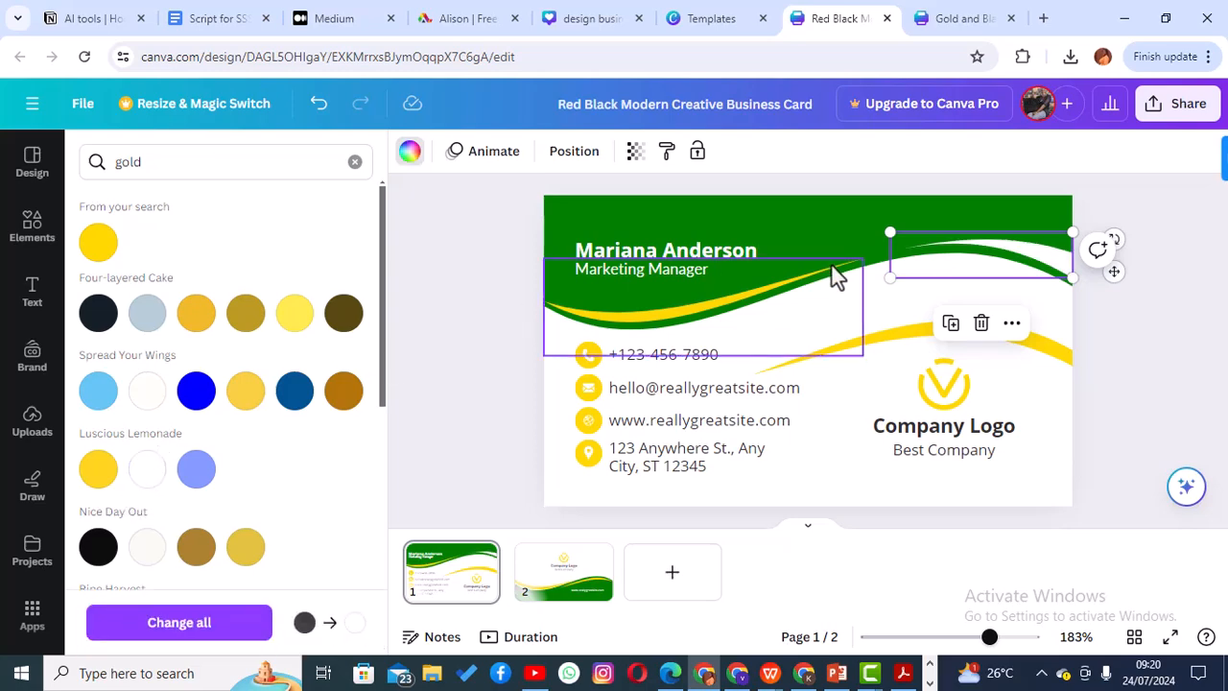
{"action": "left_click_drag", "start_coordinate": [918, 323], "coordinate": [926, 258]}
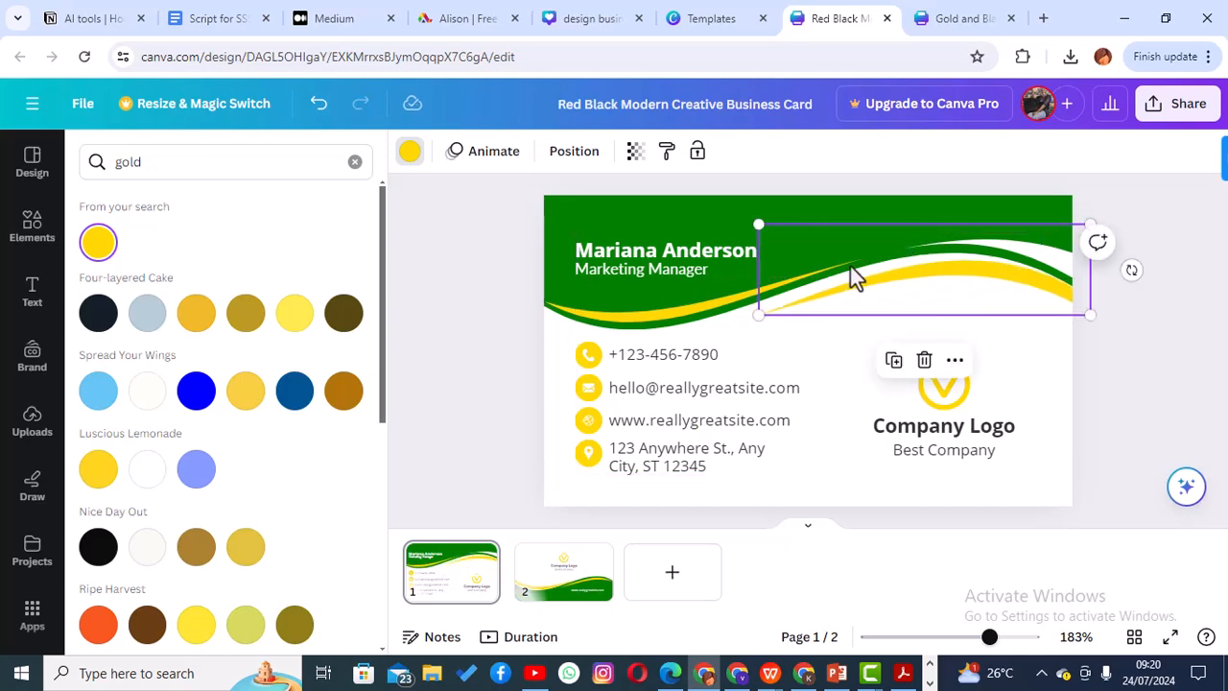
Open the card's phone number text for editing and dismiss the low-battery notice.
{"action": "left_click", "coordinate": [705, 358]}
{"action": "double_click", "coordinate": [705, 355]}
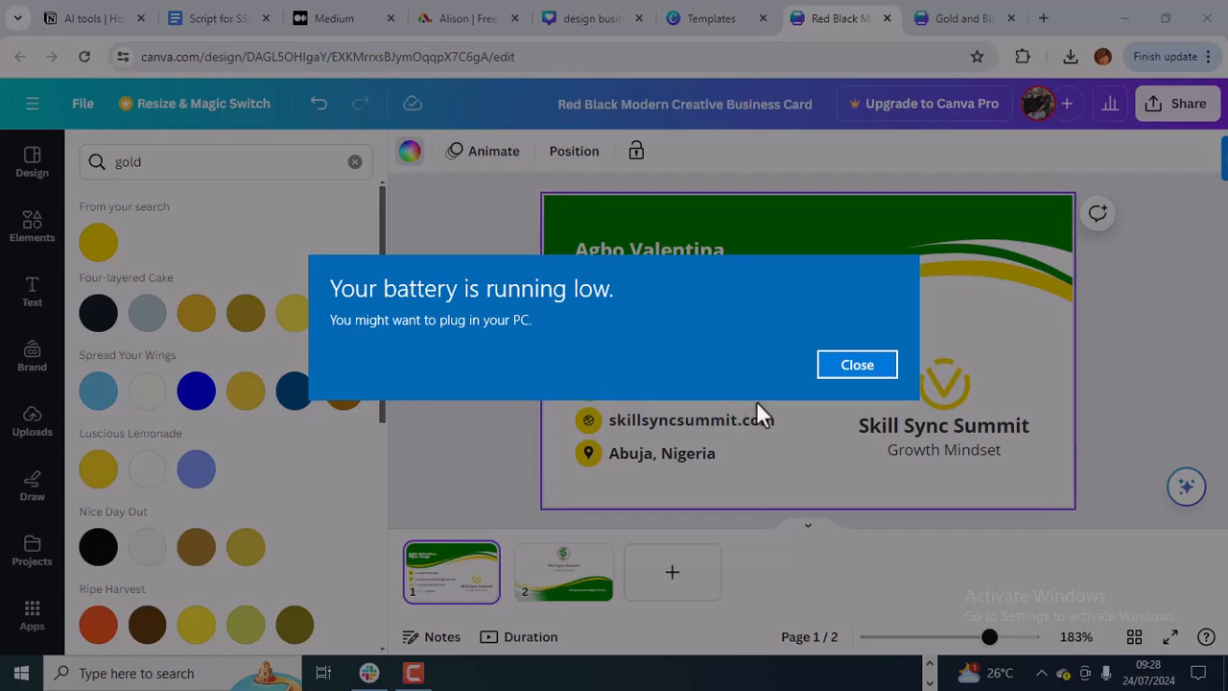
{"action": "left_click", "coordinate": [857, 366]}
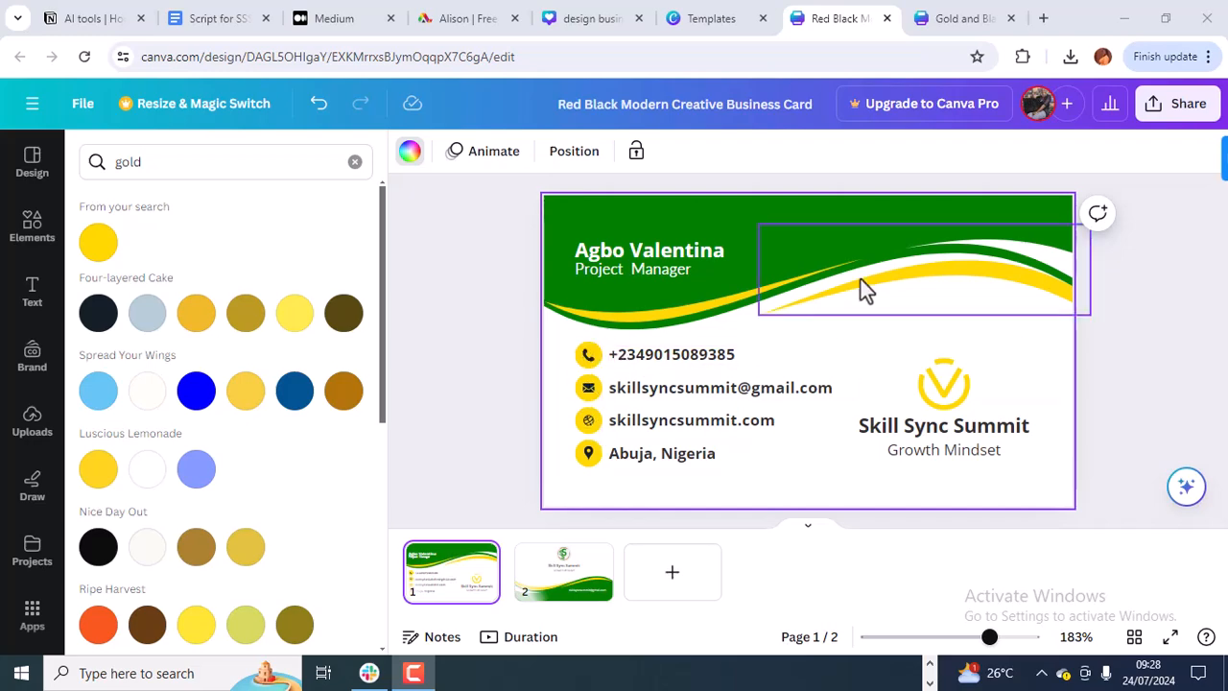
Replace the placeholder logo with the uploaded green-and-gold circular logo above "Skill Sync Summit" and set its corner rounding to 100.
{"action": "left_click", "coordinate": [937, 388]}
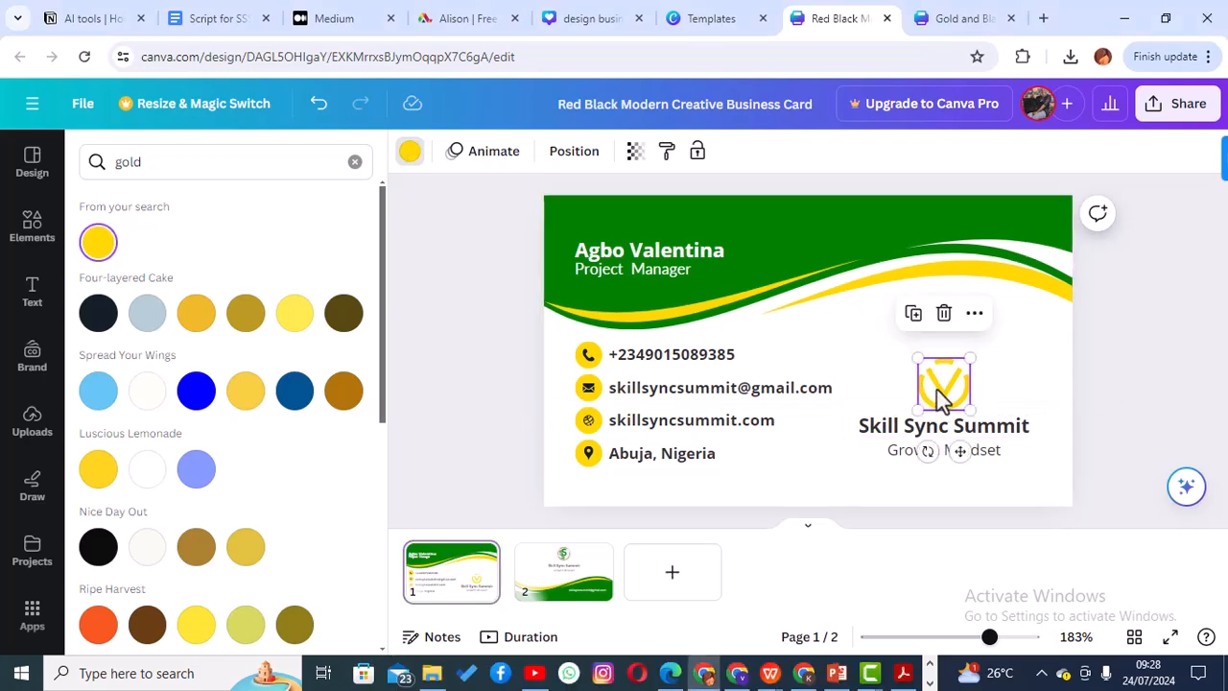
{"action": "left_click", "coordinate": [944, 315]}
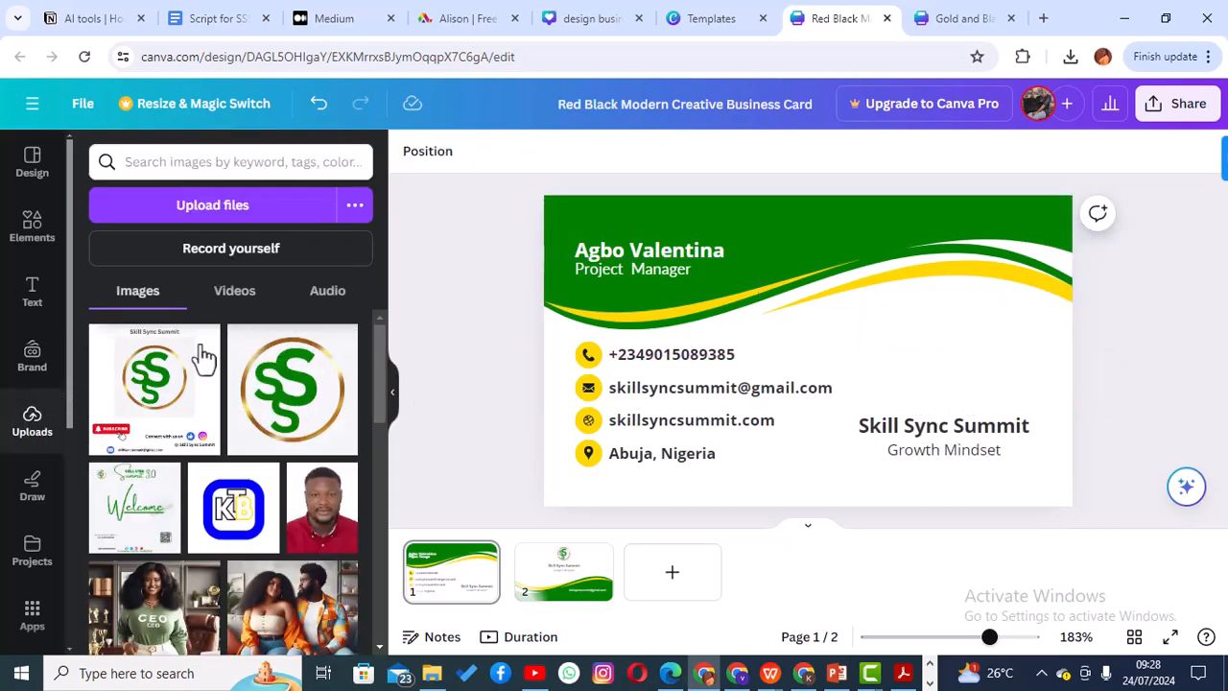
{"action": "left_click_drag", "start_coordinate": [301, 387], "coordinate": [931, 364]}
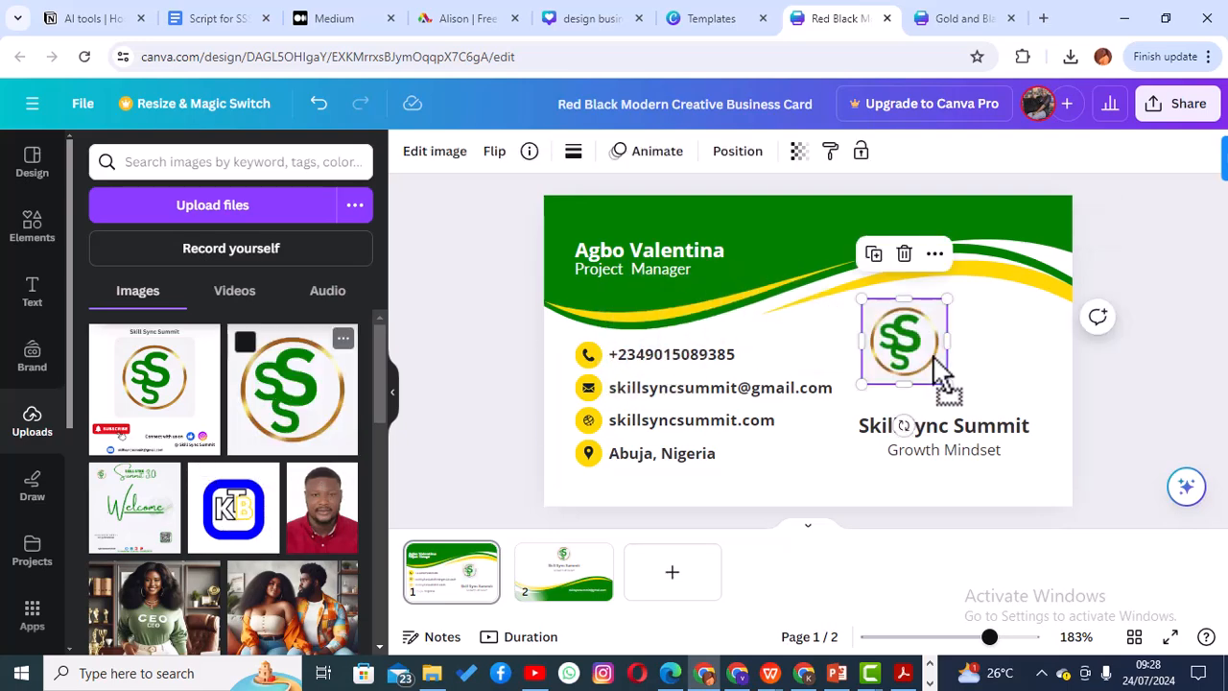
{"action": "left_click", "coordinate": [574, 153]}
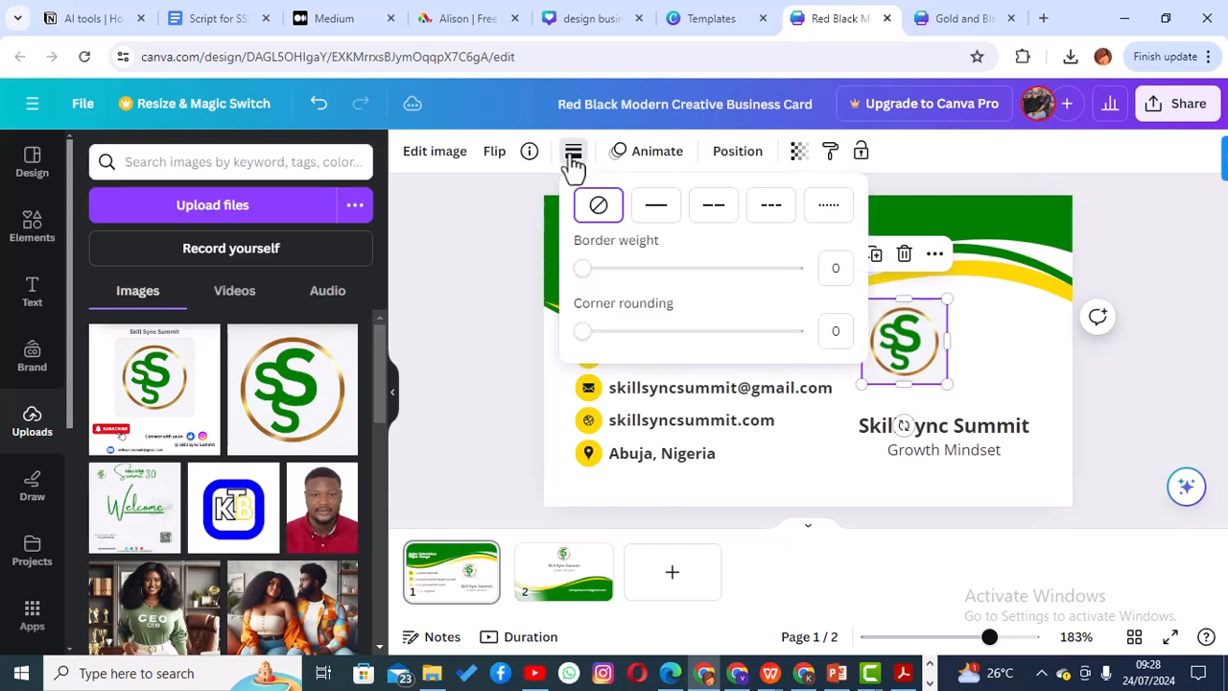
{"action": "left_click", "coordinate": [797, 336]}
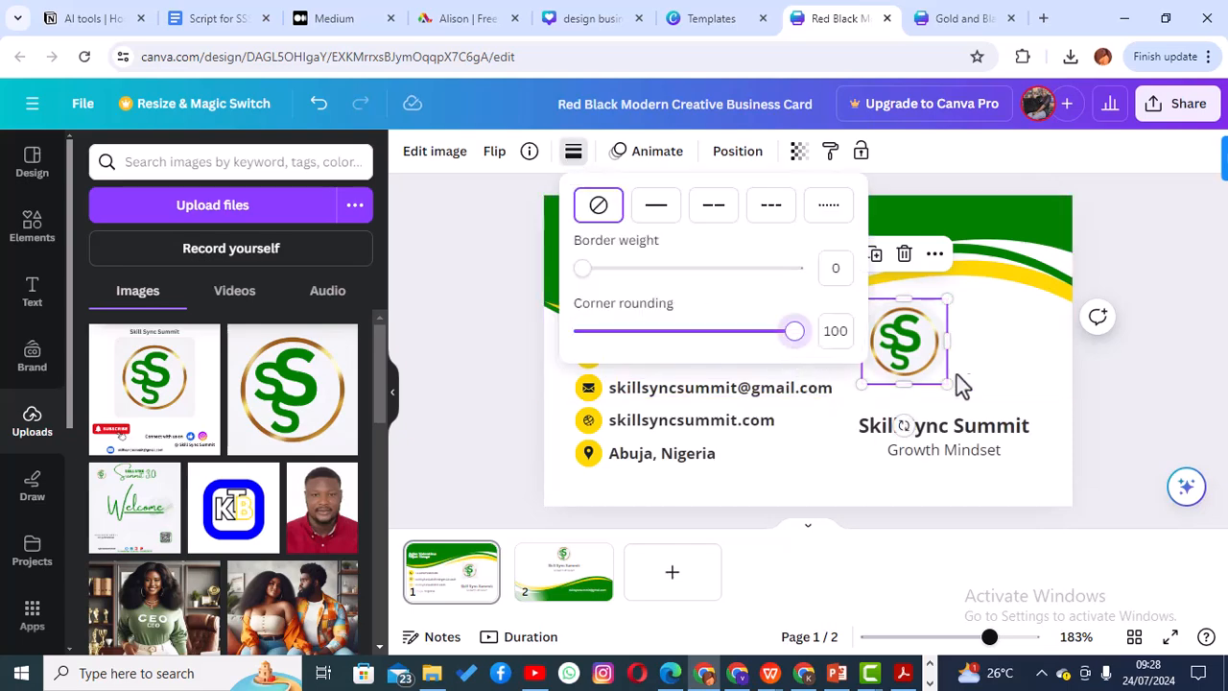
Shrink the circular logo slightly and center it directly above the "Skill Sync Summit" text on the first page.
{"action": "left_click", "coordinate": [1021, 342]}
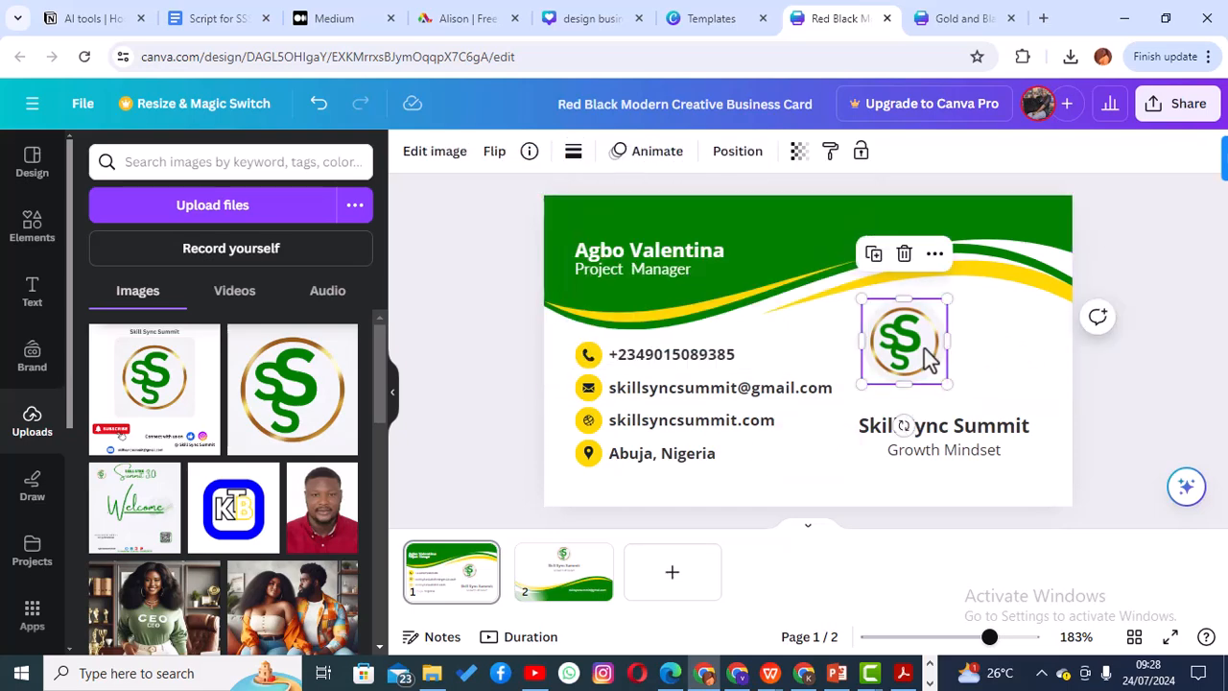
{"action": "left_click_drag", "start_coordinate": [948, 386], "coordinate": [964, 367]}
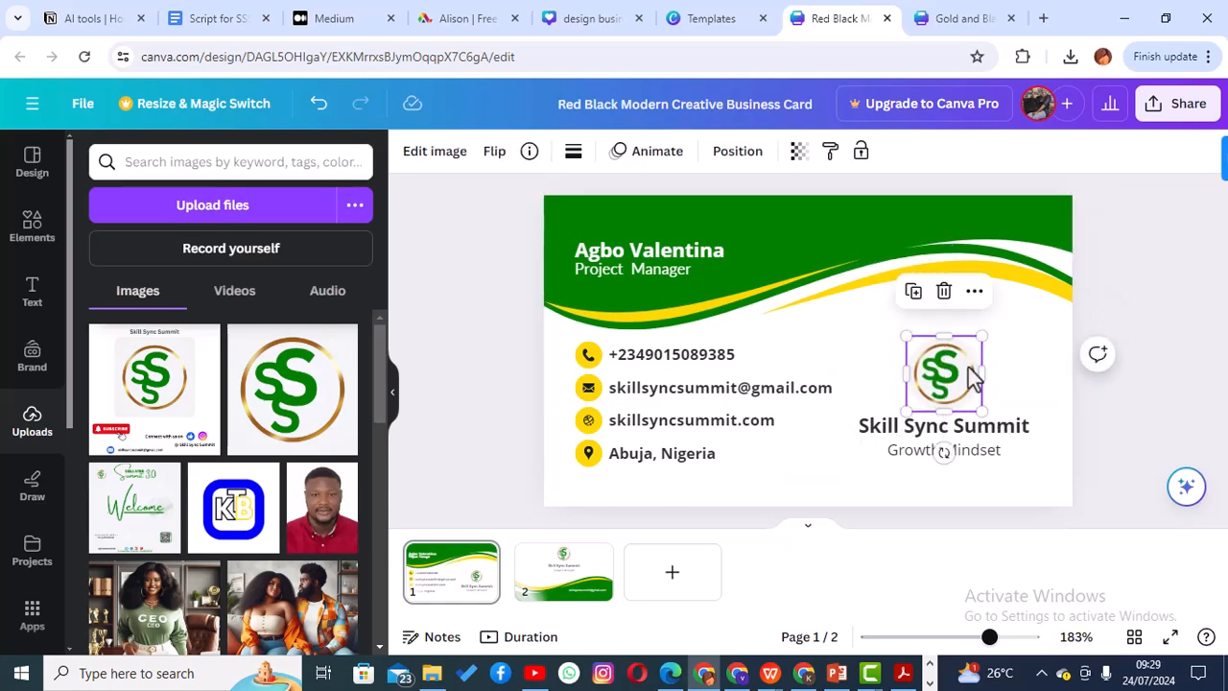
{"action": "left_click", "coordinate": [1025, 341]}
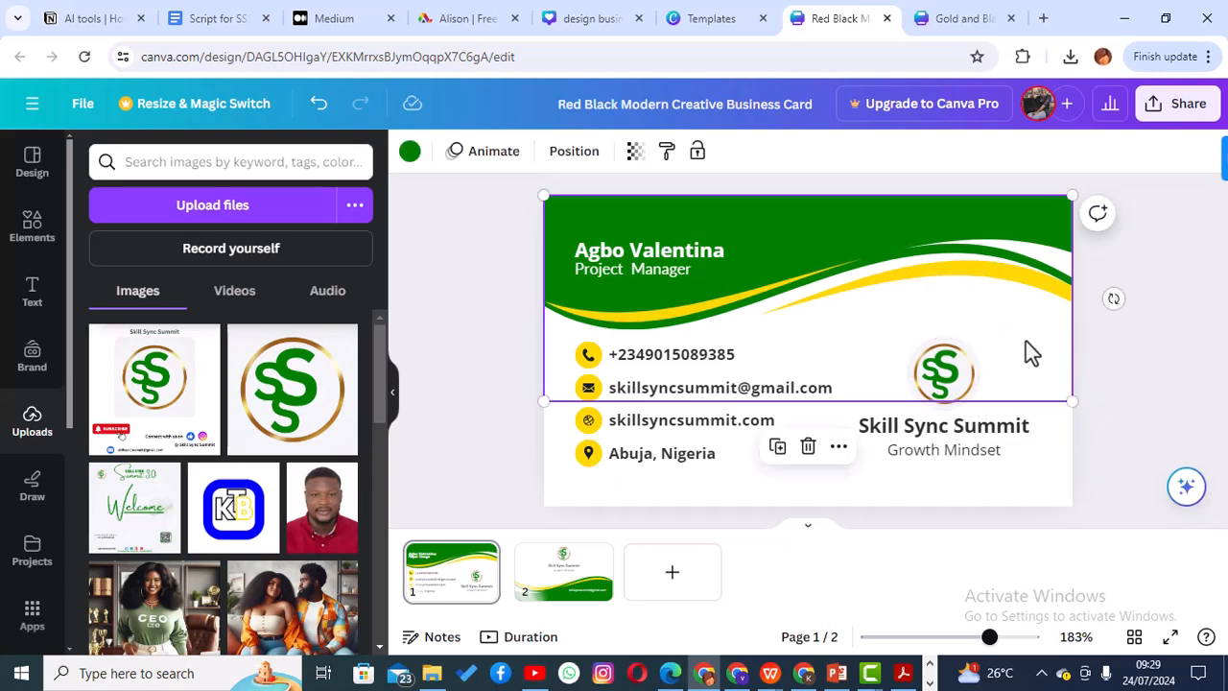
{"action": "left_click", "coordinate": [1142, 288]}
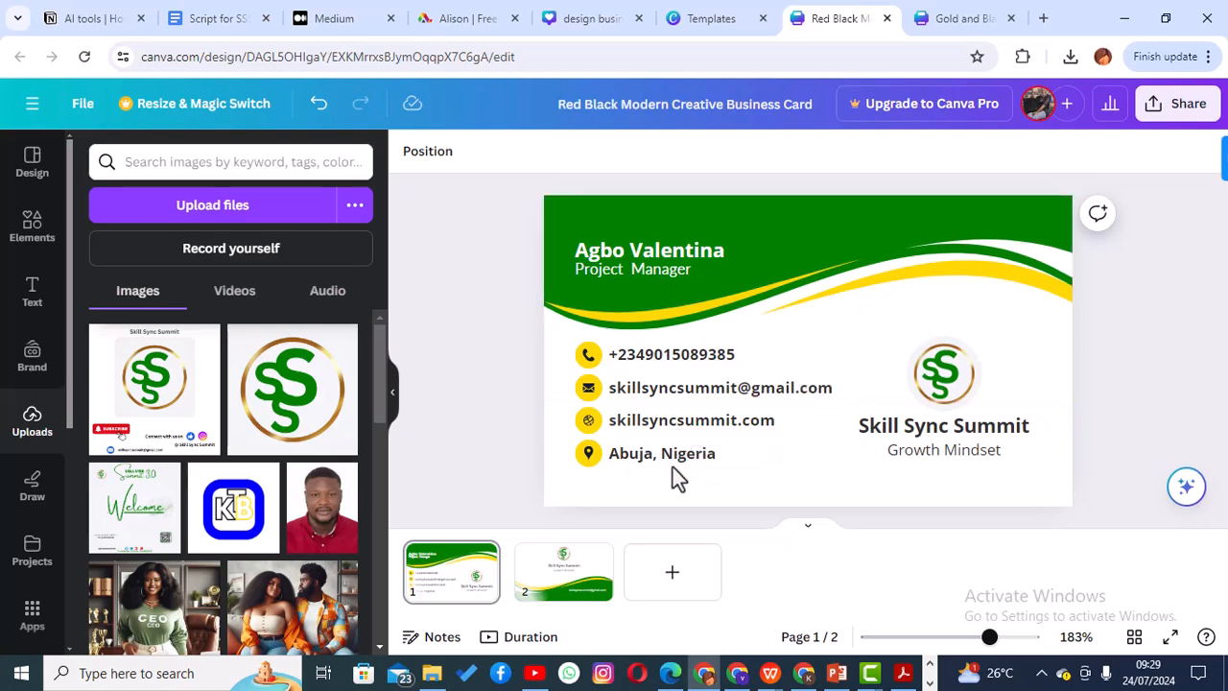
Make the contact e-mail text in the green area of the second page bold.
{"action": "left_click", "coordinate": [542, 587]}
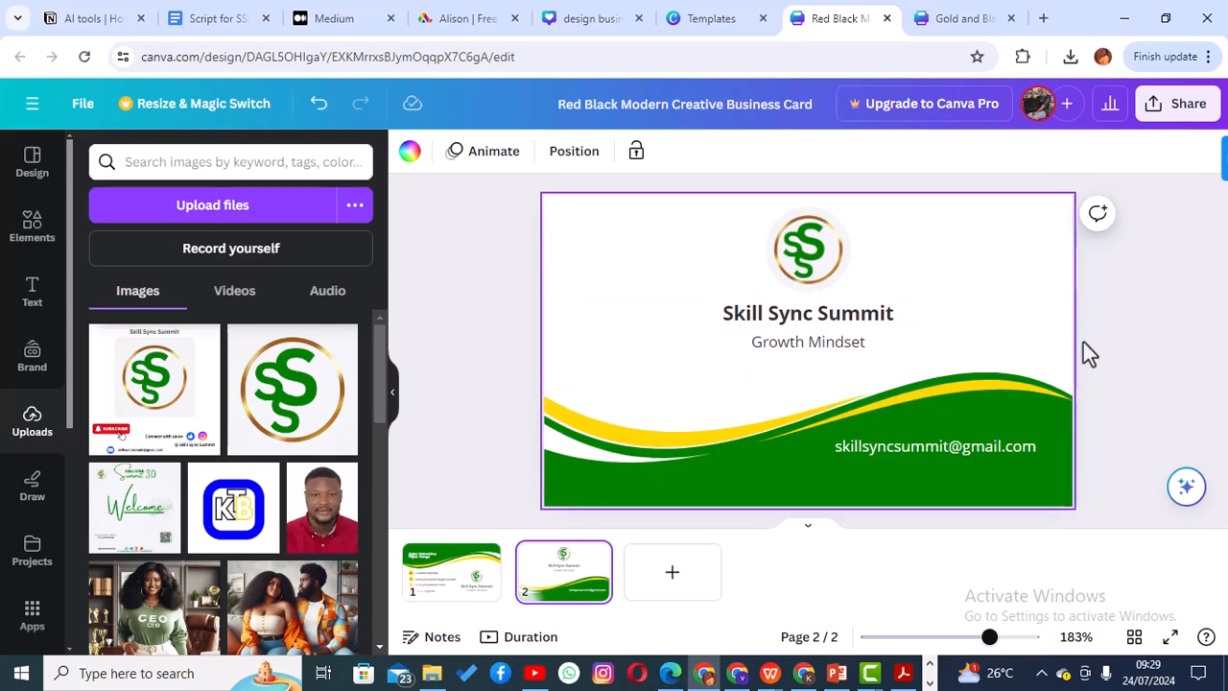
{"action": "left_click", "coordinate": [969, 449]}
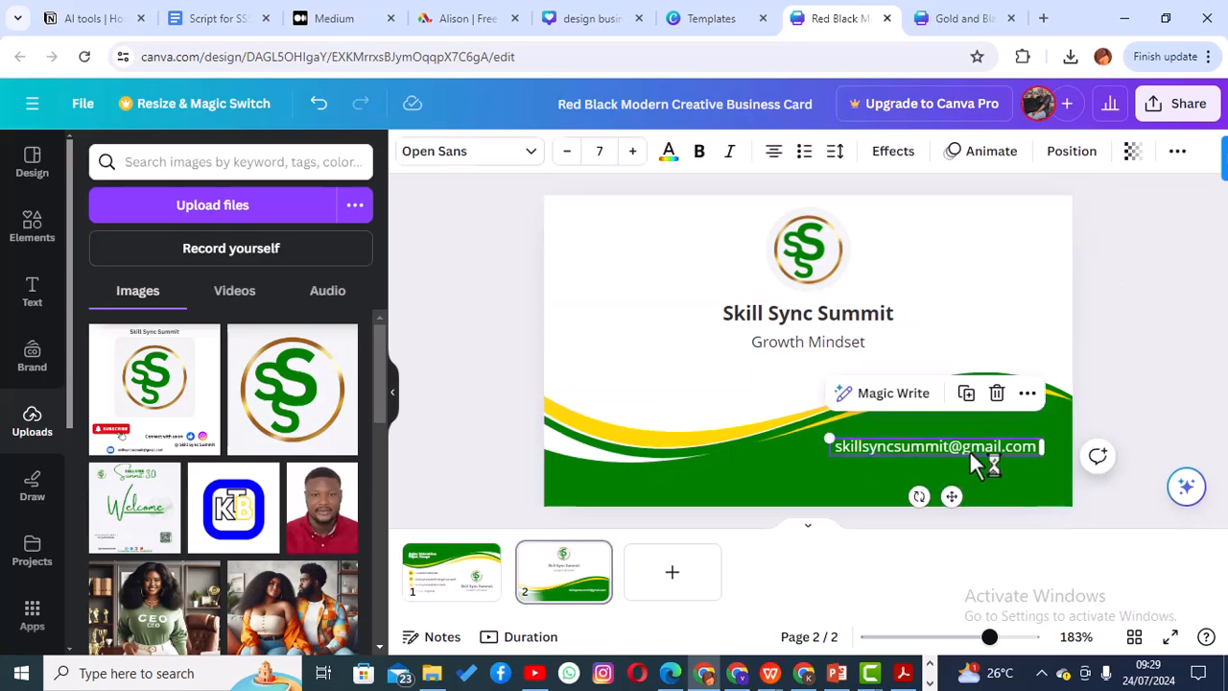
{"action": "left_click_drag", "start_coordinate": [1033, 444], "coordinate": [856, 466]}
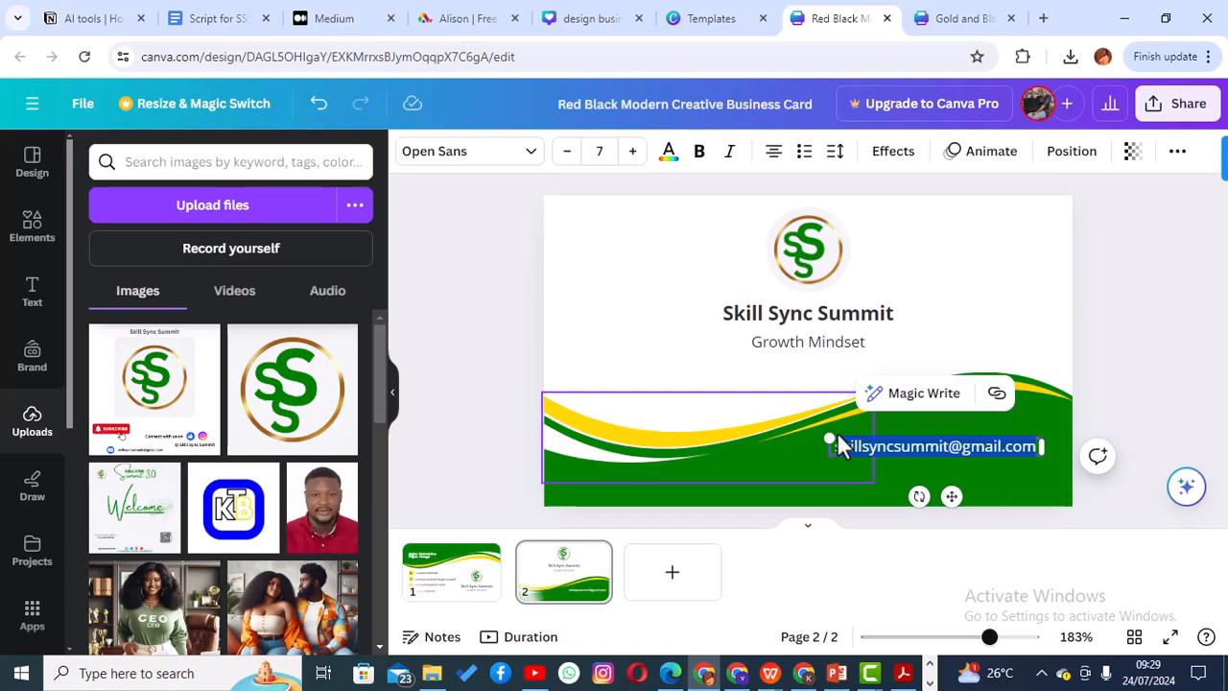
{"action": "key", "text": "ctrl+b"}
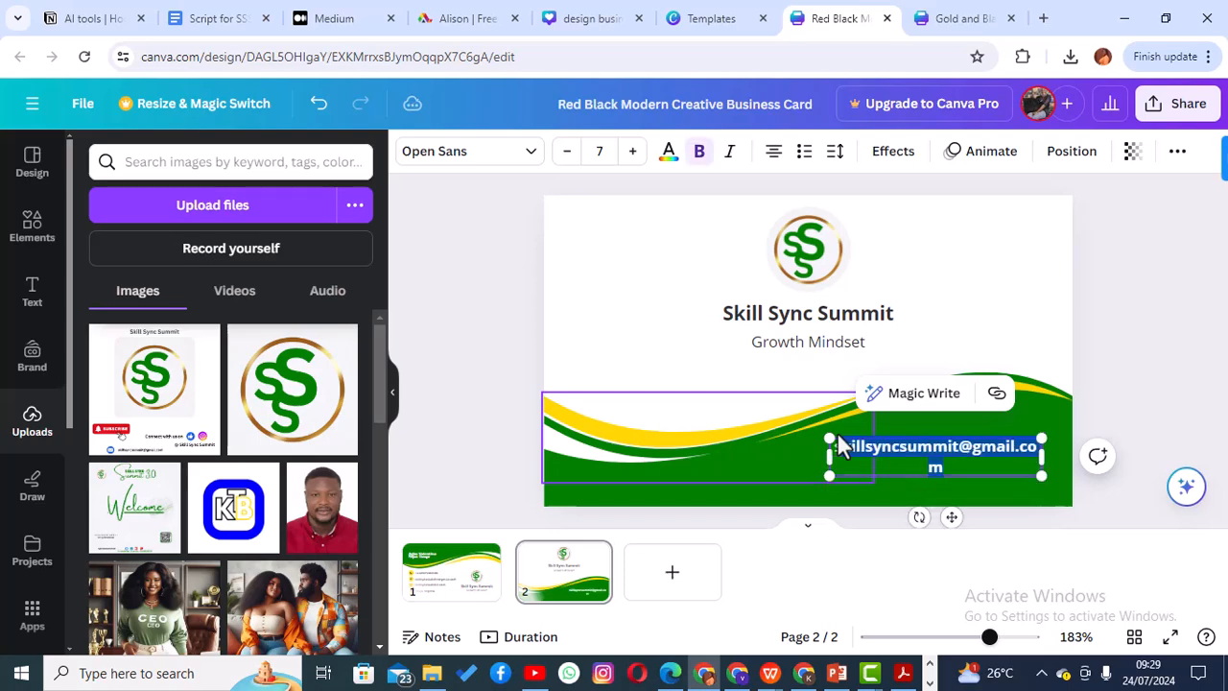
Widen the e-mail text box on the second page so the whole address fits on one line.
{"action": "left_click", "coordinate": [806, 455]}
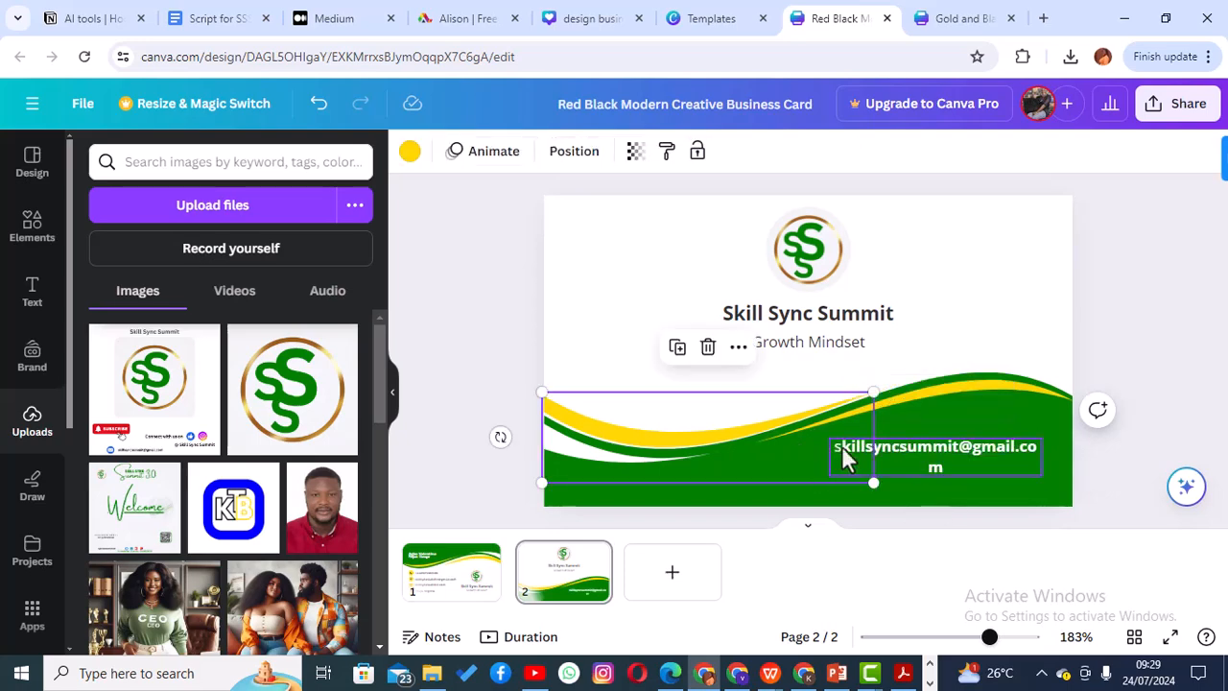
{"action": "left_click", "coordinate": [843, 451]}
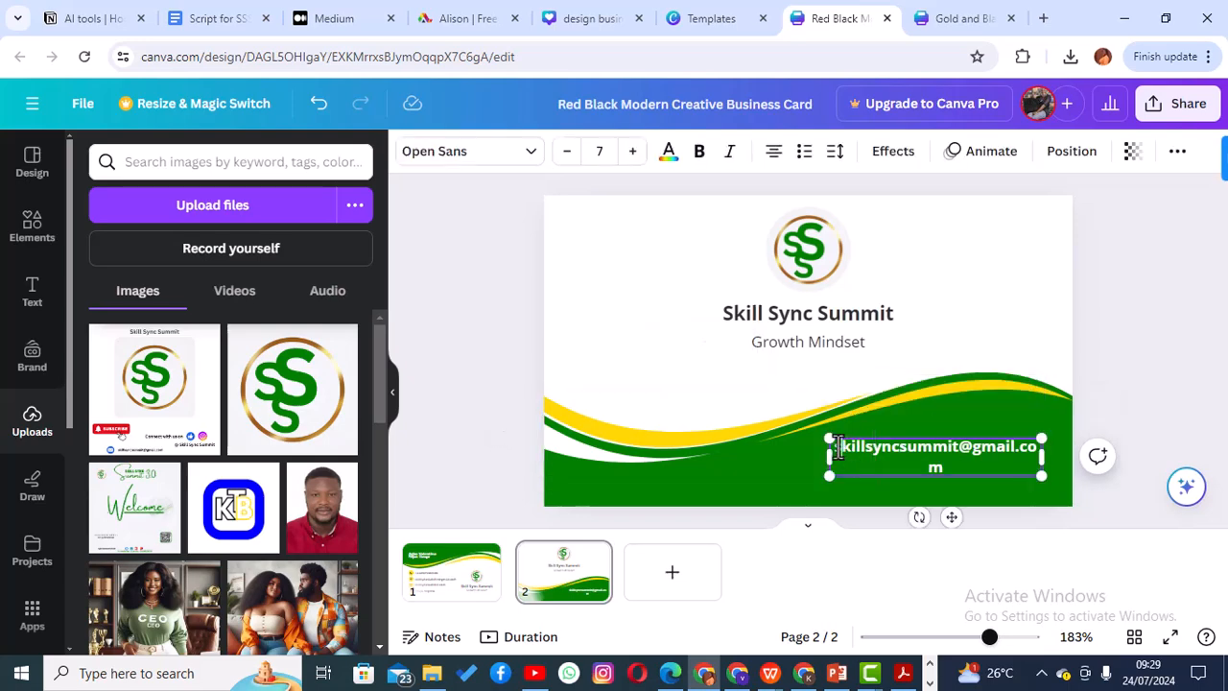
{"action": "left_click", "coordinate": [832, 447]}
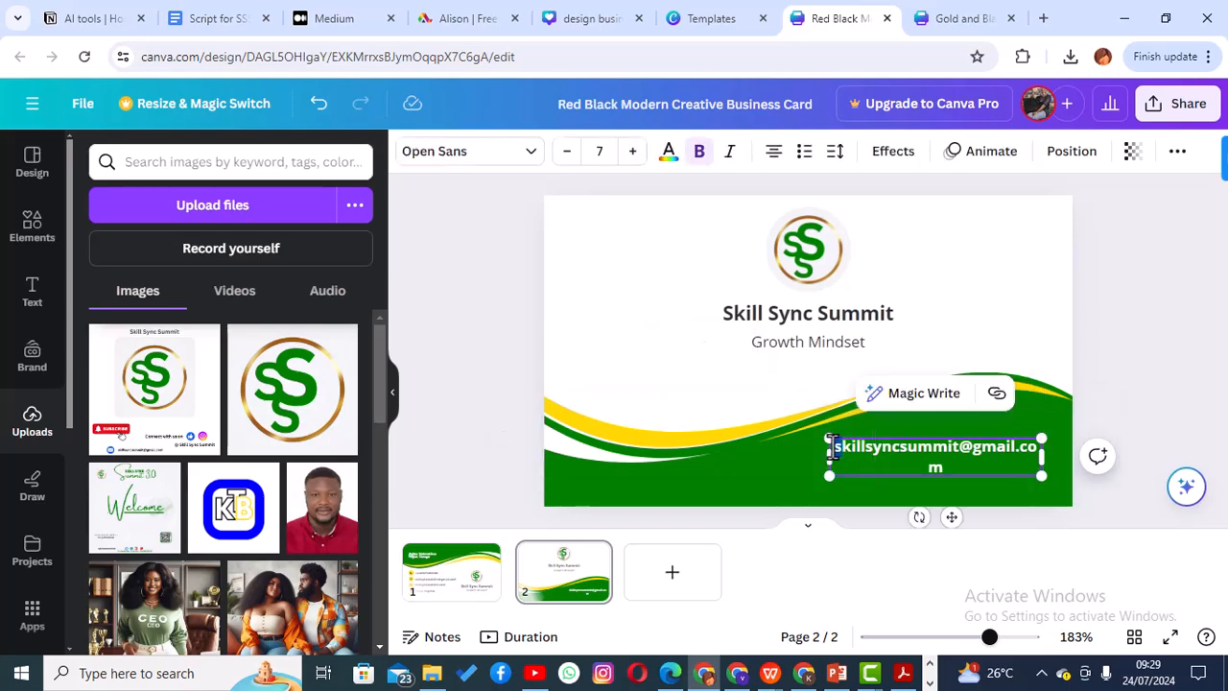
{"action": "left_click", "coordinate": [805, 455]}
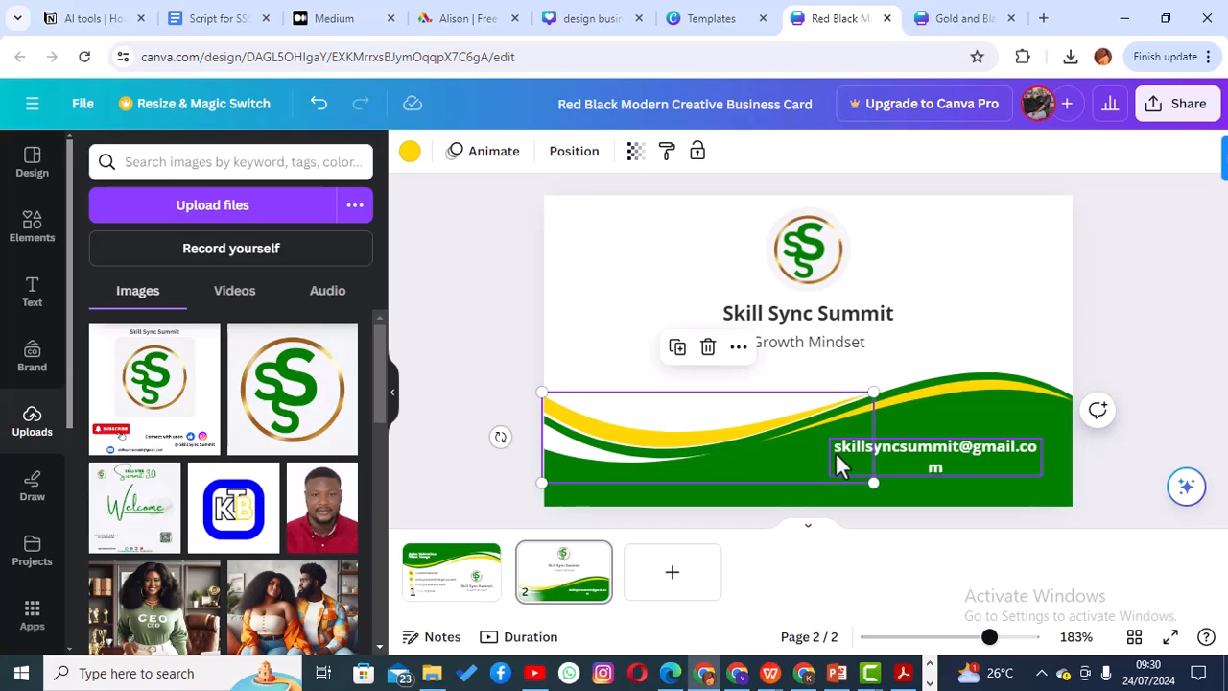
{"action": "left_click", "coordinate": [835, 452]}
{"action": "left_click_drag", "start_coordinate": [826, 454], "coordinate": [817, 452]}
{"action": "left_click", "coordinate": [697, 354]}
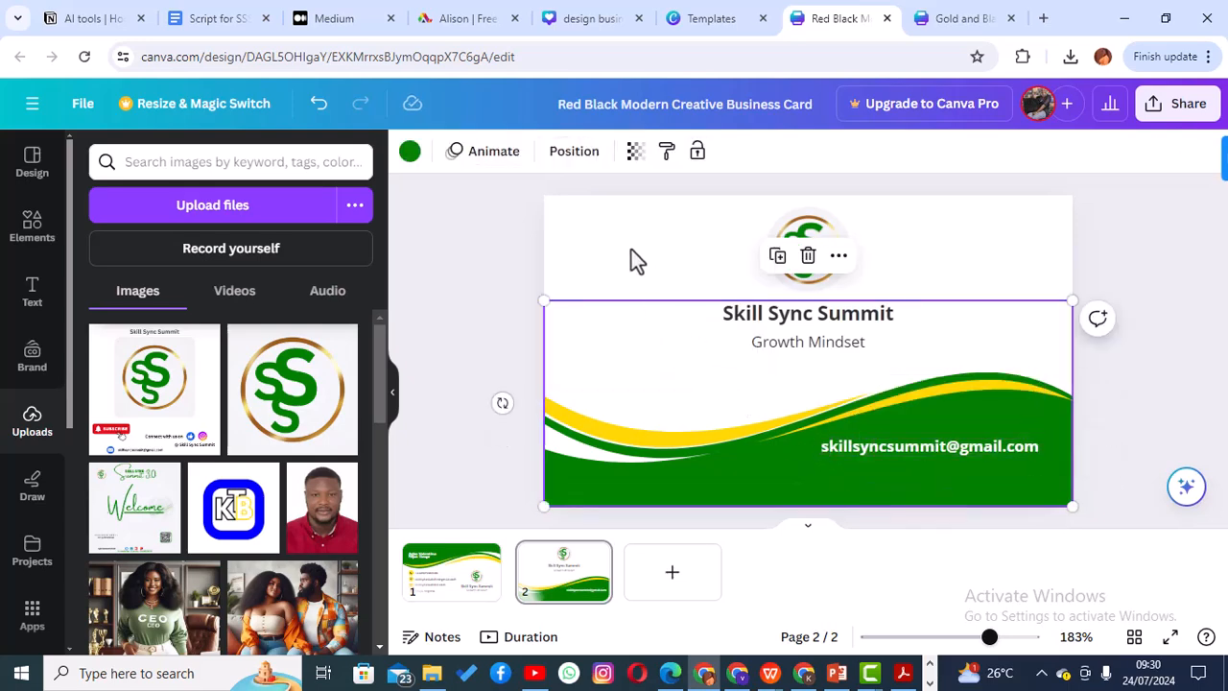
{"action": "left_click", "coordinate": [631, 248]}
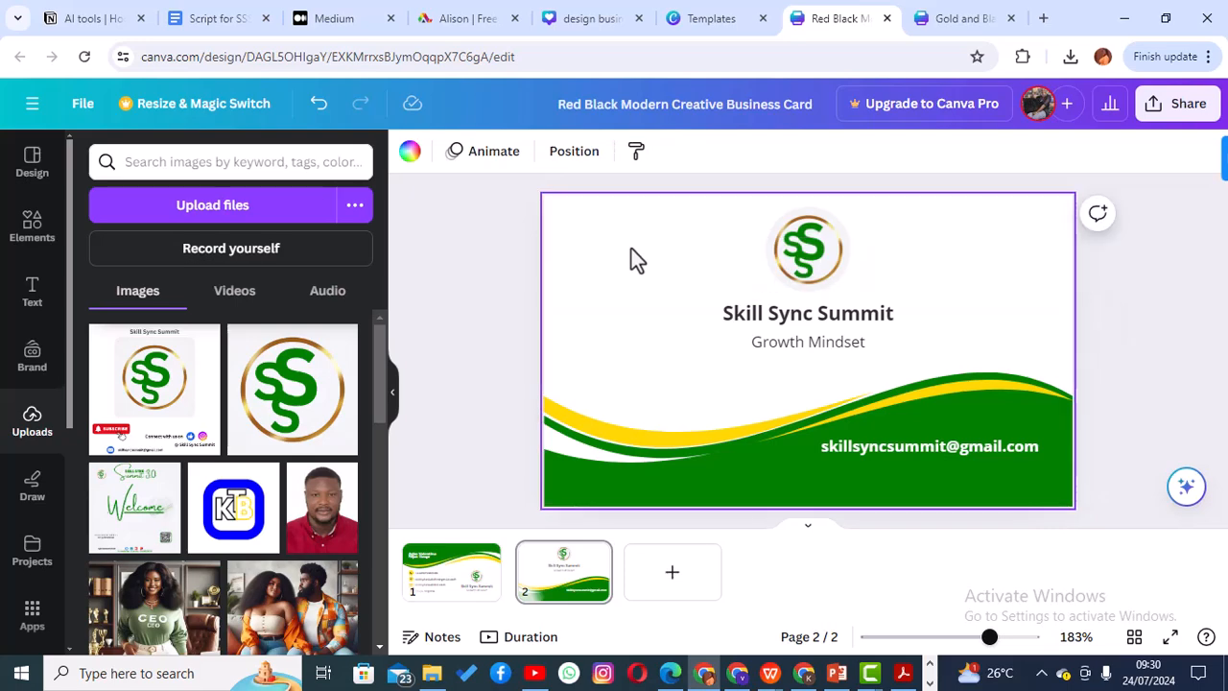
{"action": "left_click", "coordinate": [457, 598]}
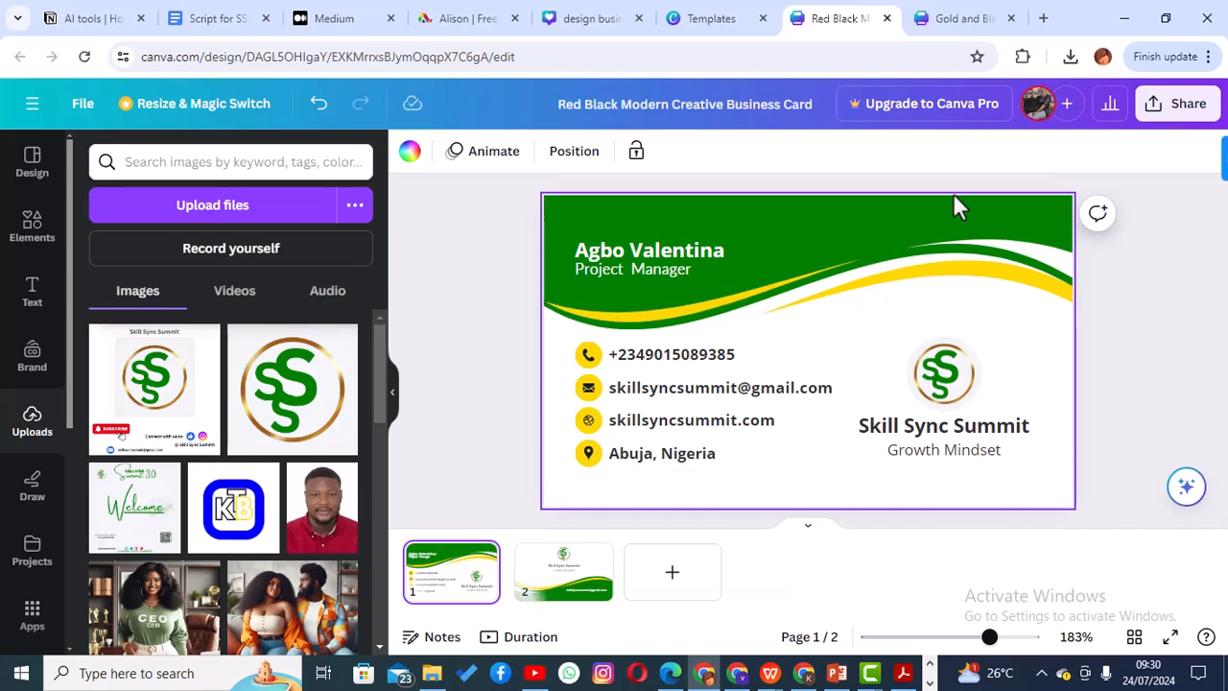
{"action": "left_click", "coordinate": [1181, 117]}
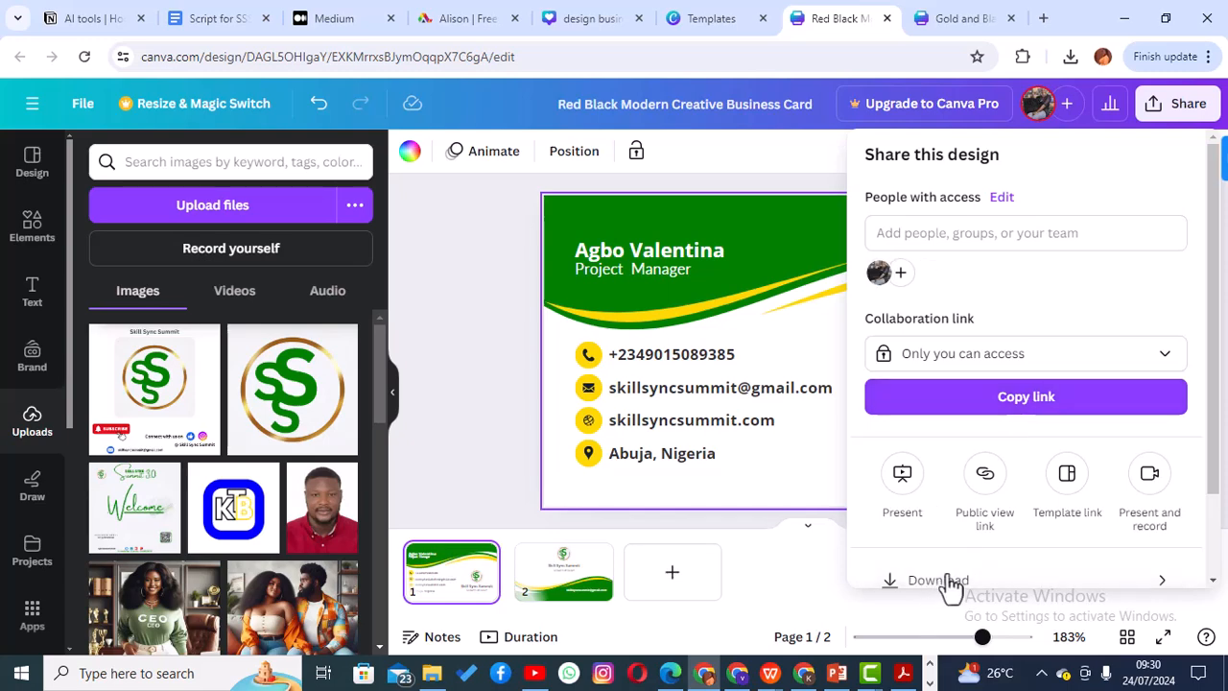
{"action": "left_click", "coordinate": [940, 582]}
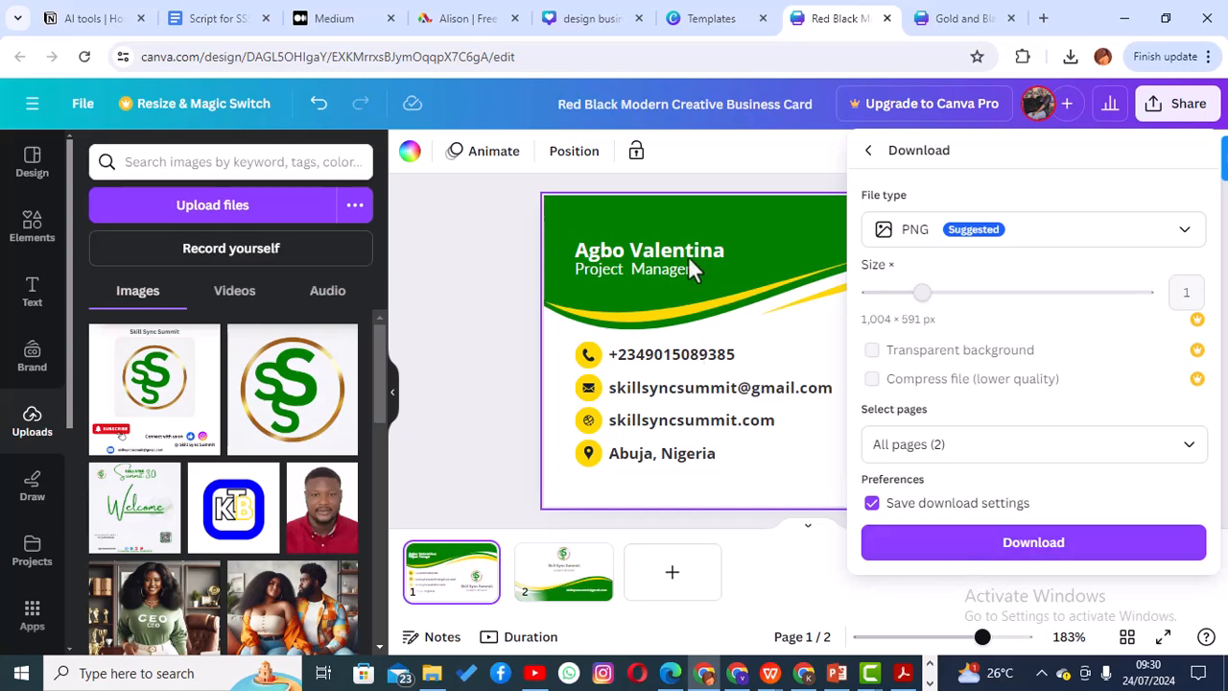
Rename the design "S.S.S Business Card".
{"action": "left_click", "coordinate": [706, 99]}
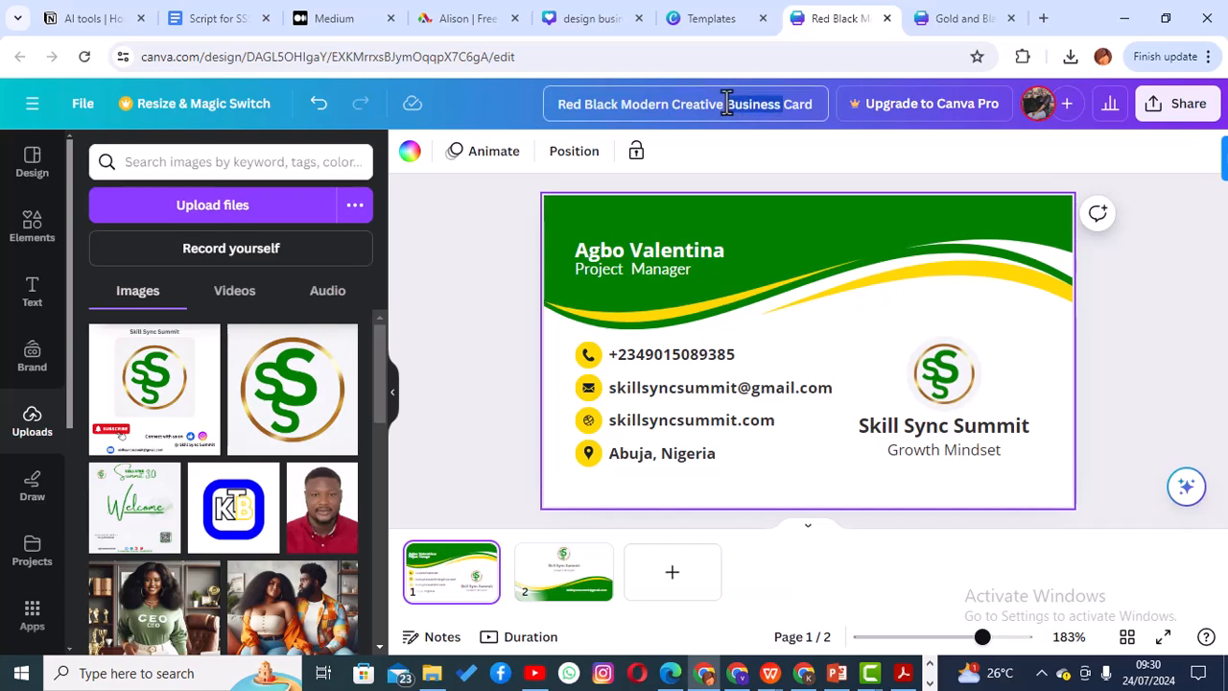
{"action": "left_click", "coordinate": [724, 104]}
{"action": "key", "text": "BackSpace"}
{"action": "key", "text": "BackSpace"}
{"action": "key", "text": "BackSpace"}
{"action": "key", "text": "BackSpace"}
{"action": "key", "text": "BackSpace"}
{"action": "key", "text": "BackSpace"}
{"action": "key", "text": "BackSpace"}
{"action": "key", "text": "BackSpace"}
{"action": "key", "text": "BackSpace"}
{"action": "key", "text": "BackSpace"}
{"action": "key", "text": "BackSpace"}
{"action": "key", "text": "BackSpace"}
{"action": "key", "text": "BackSpace"}
{"action": "key", "text": "BackSpace"}
{"action": "key", "text": "BackSpace"}
{"action": "key", "text": "BackSpace"}
{"action": "key", "text": "BackSpace"}
{"action": "key", "text": "BackSpace"}
{"action": "key", "text": "BackSpace"}
{"action": "key", "text": "BackSpace"}
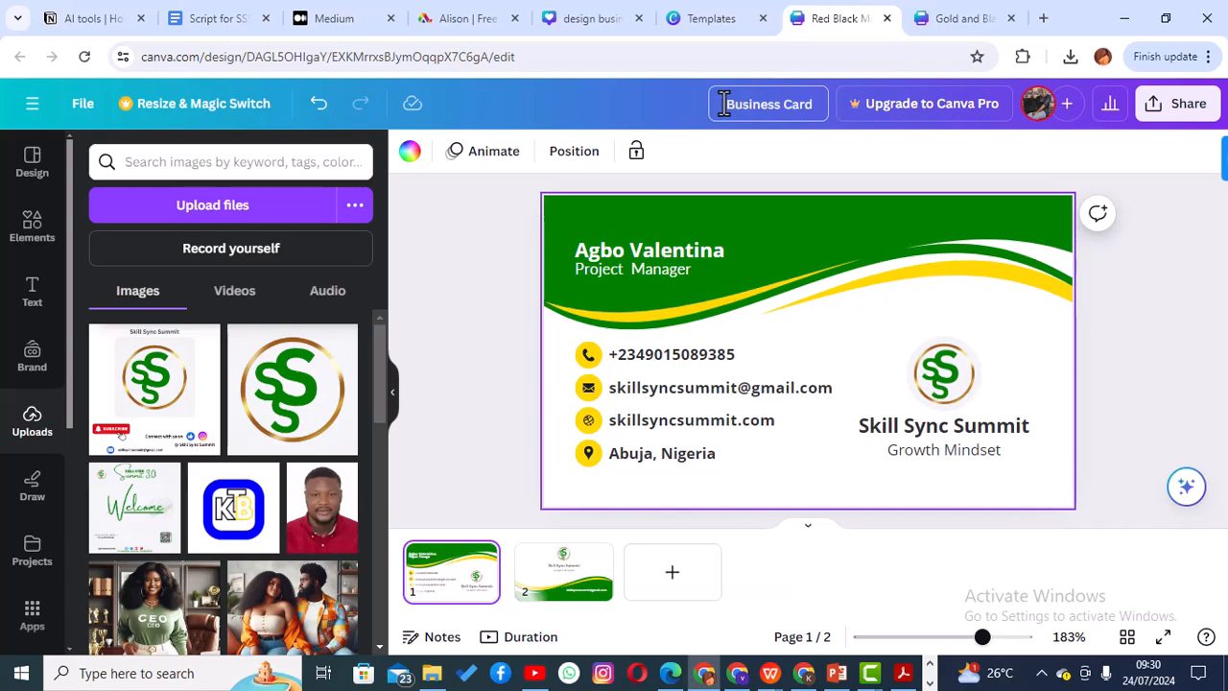
{"action": "type", "text": "S"}
{"action": "type", "text": "SS"}
{"action": "type", "text": "."}
{"action": "key", "text": "Left"}
{"action": "key", "text": "Left"}
{"action": "type", "text": "."}
Download all pages of the business card as PNG and close the download panels.
{"action": "left_click", "coordinate": [1189, 106]}
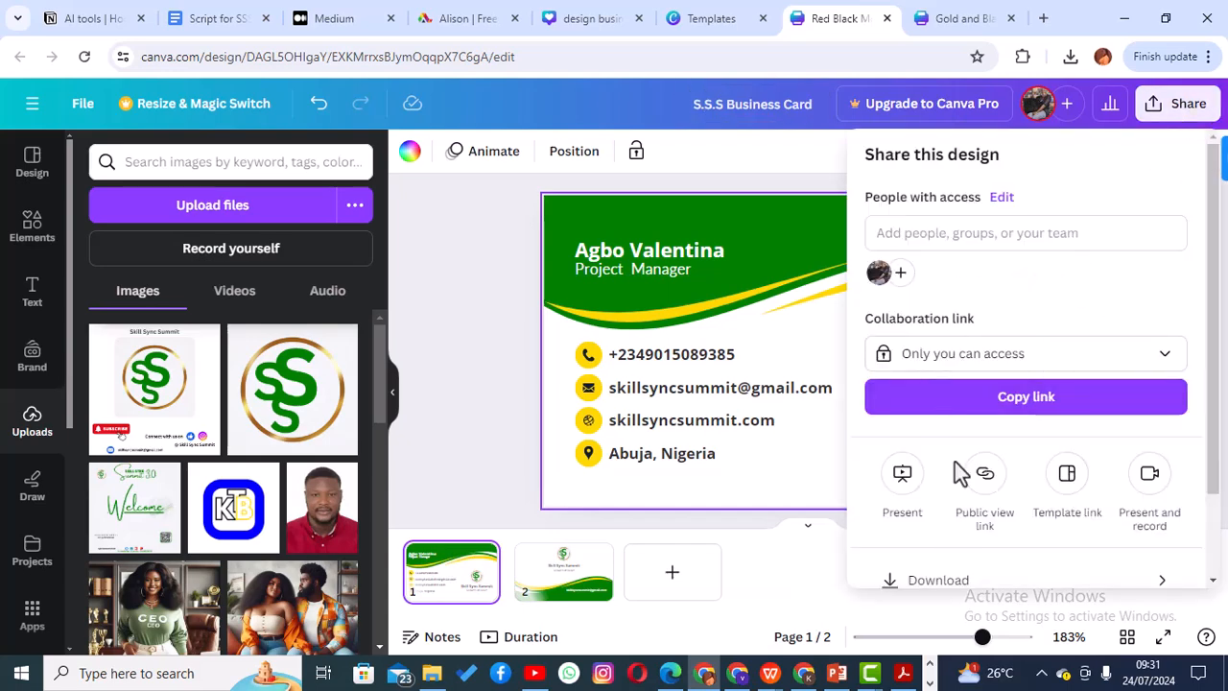
{"action": "left_click", "coordinate": [924, 581]}
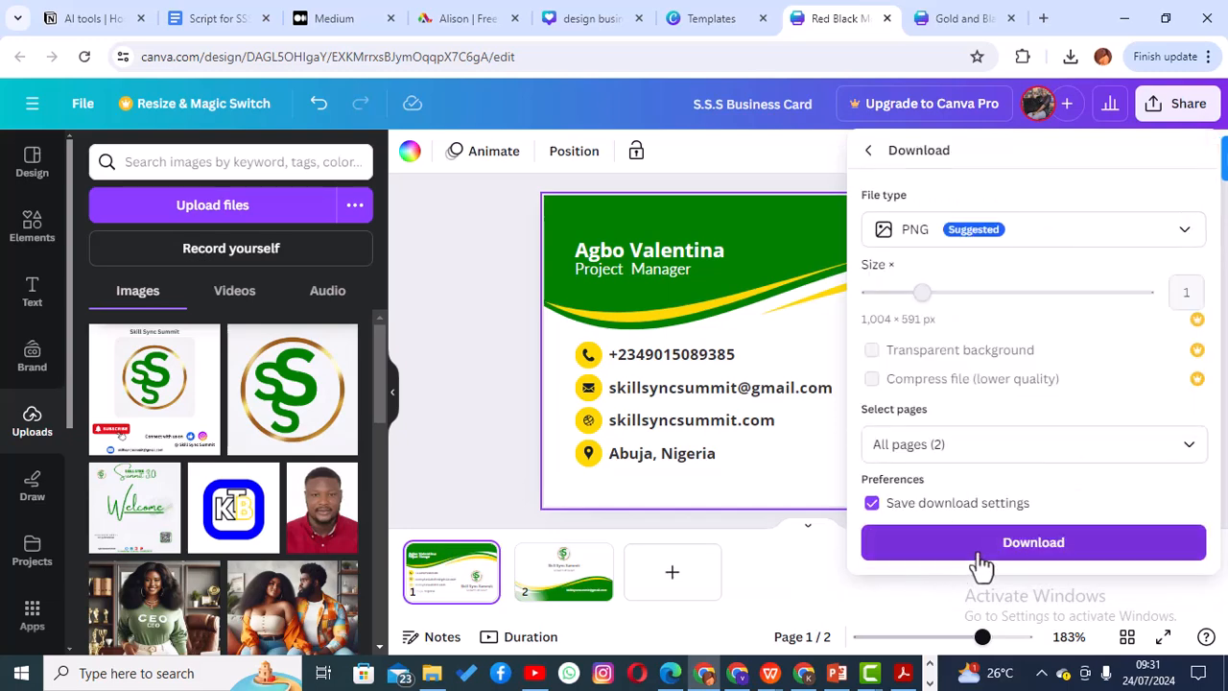
{"action": "left_click", "coordinate": [980, 556]}
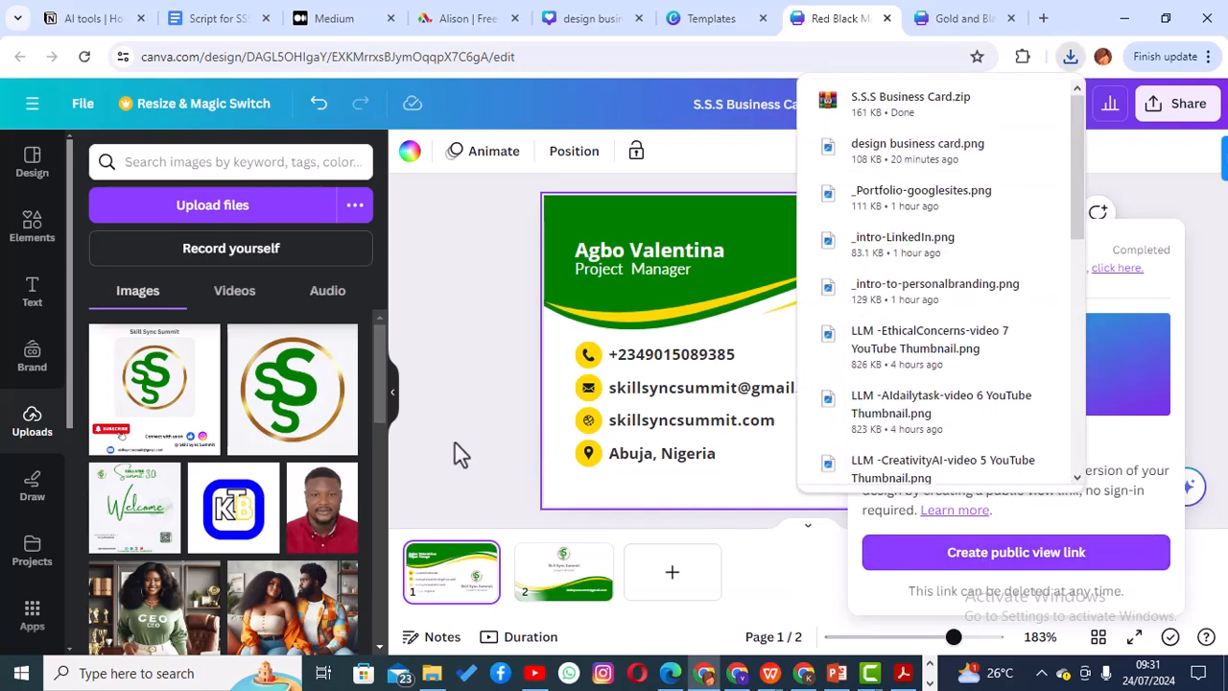
{"action": "left_click", "coordinate": [471, 387]}
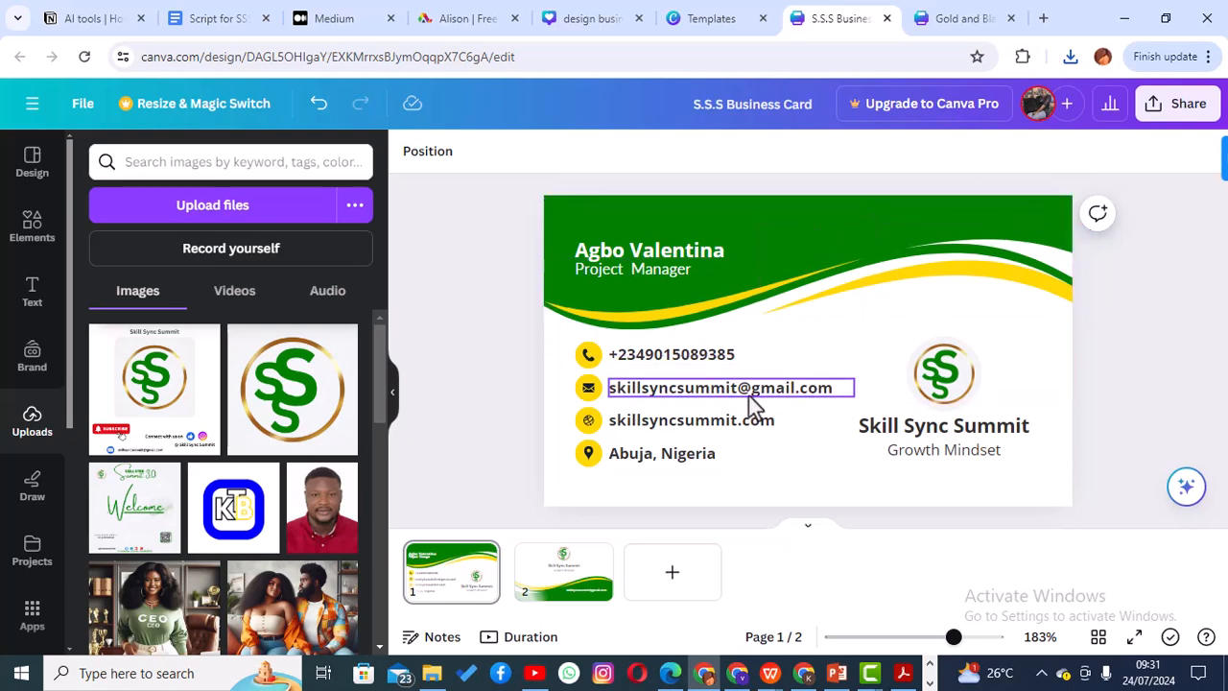
{"action": "left_click", "coordinate": [544, 591]}
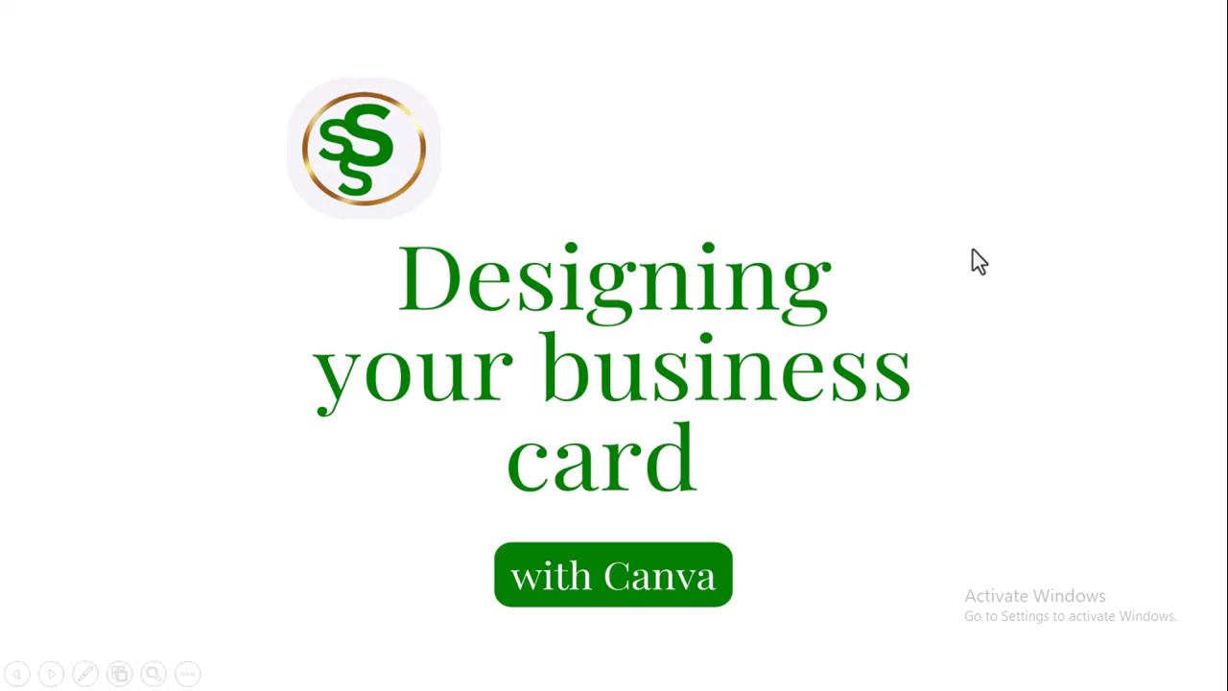
{"action": "left_click", "coordinate": [980, 362]}
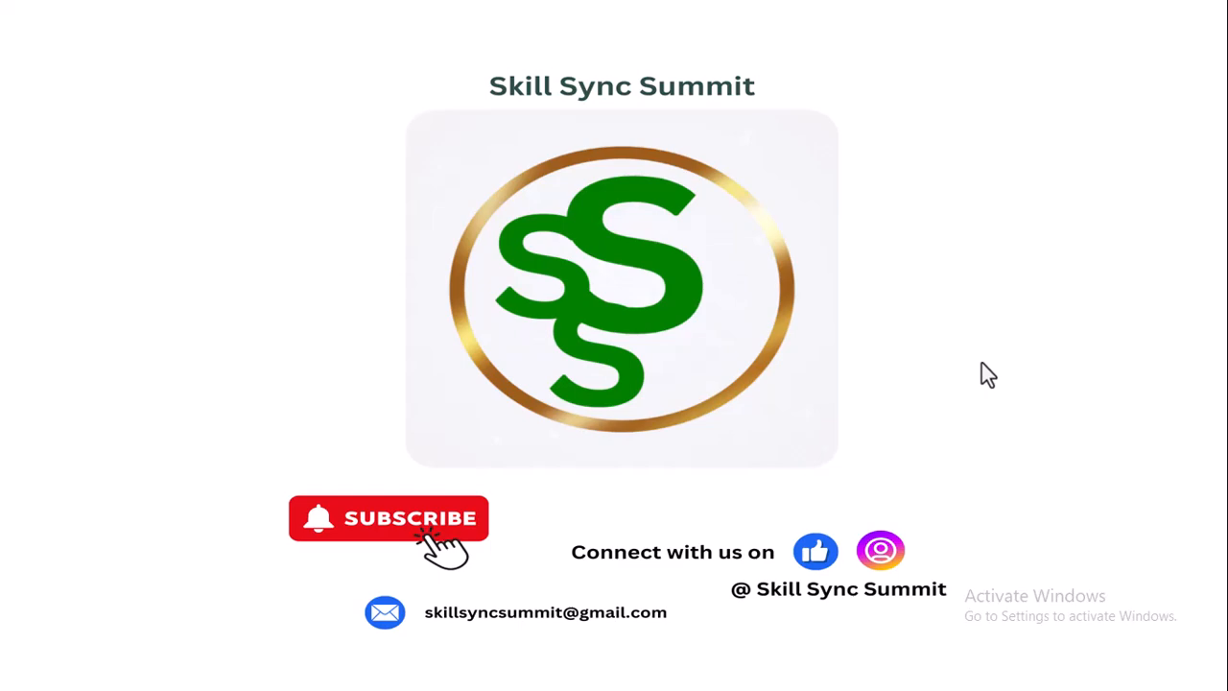
{"action": "left_click", "coordinate": [981, 364]}
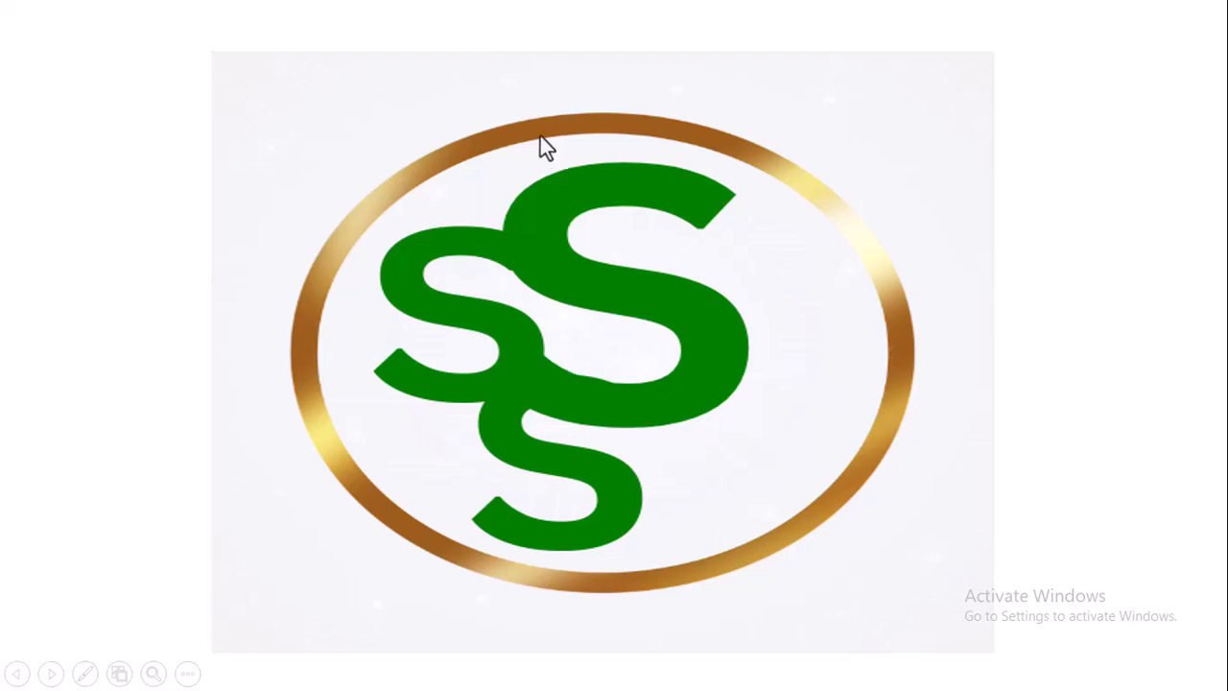